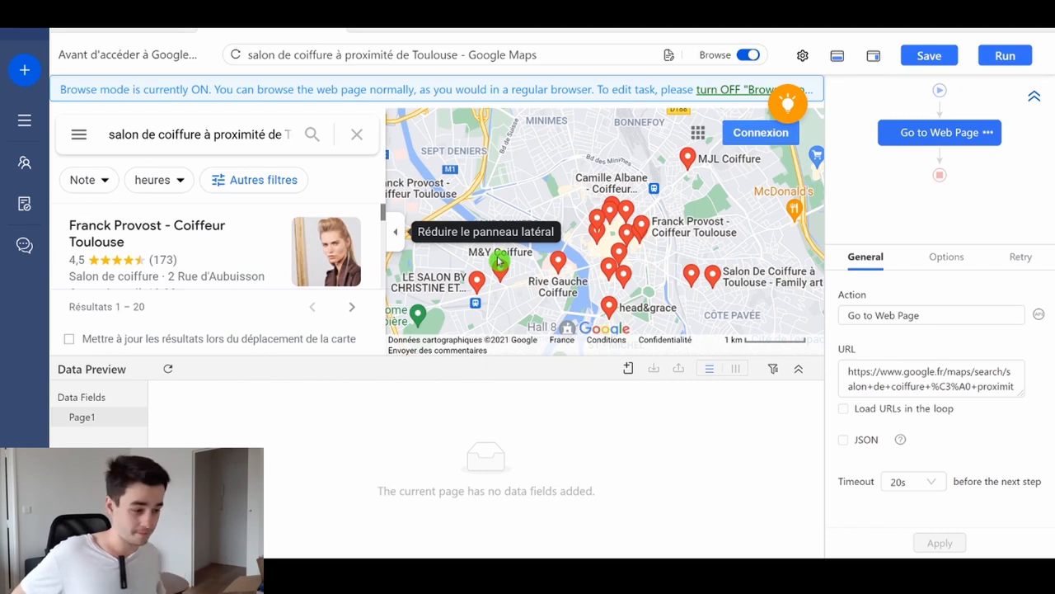
- Set the Go to Web Page action's timeout to 120s and apply the change
left_click(903, 483)
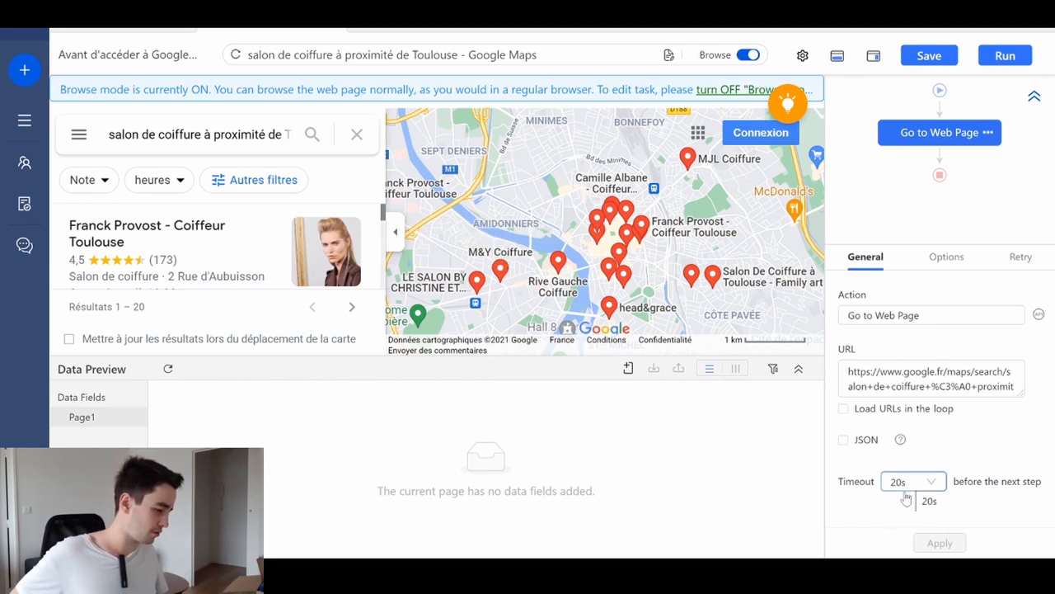
left_click(921, 483)
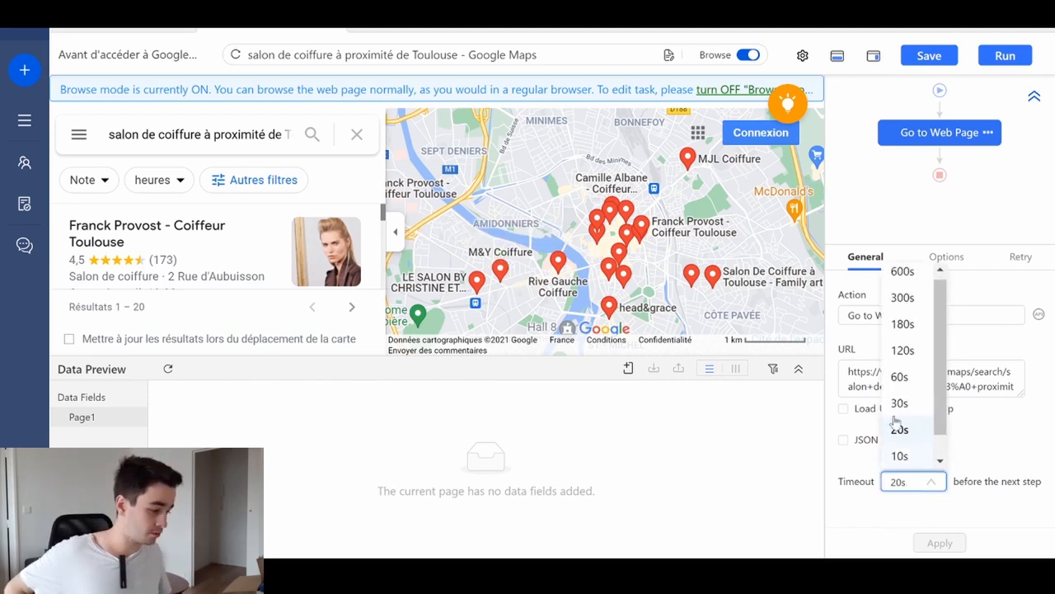
left_click(905, 356)
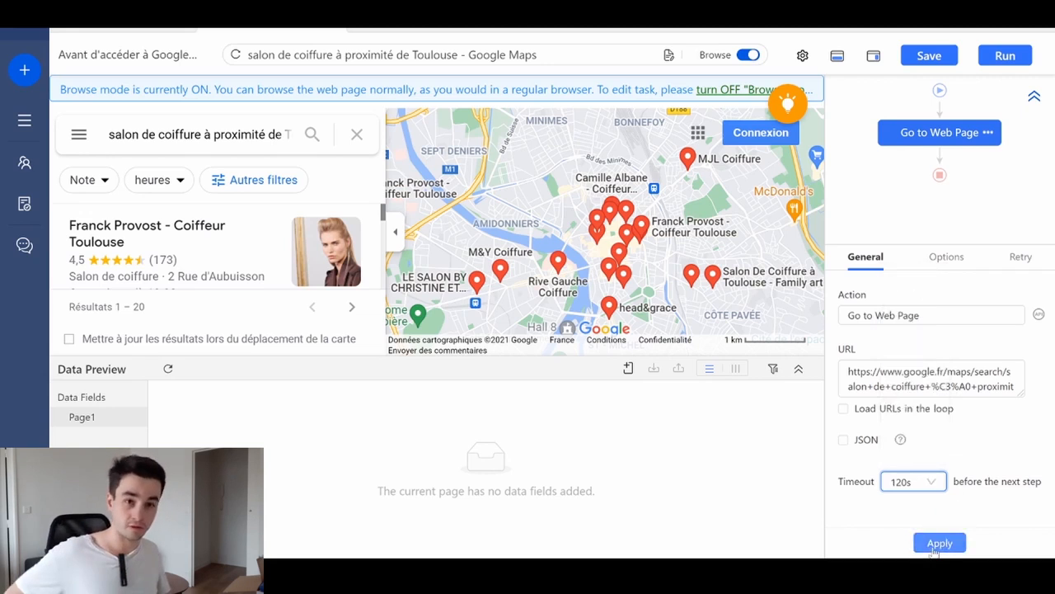
left_click(936, 545)
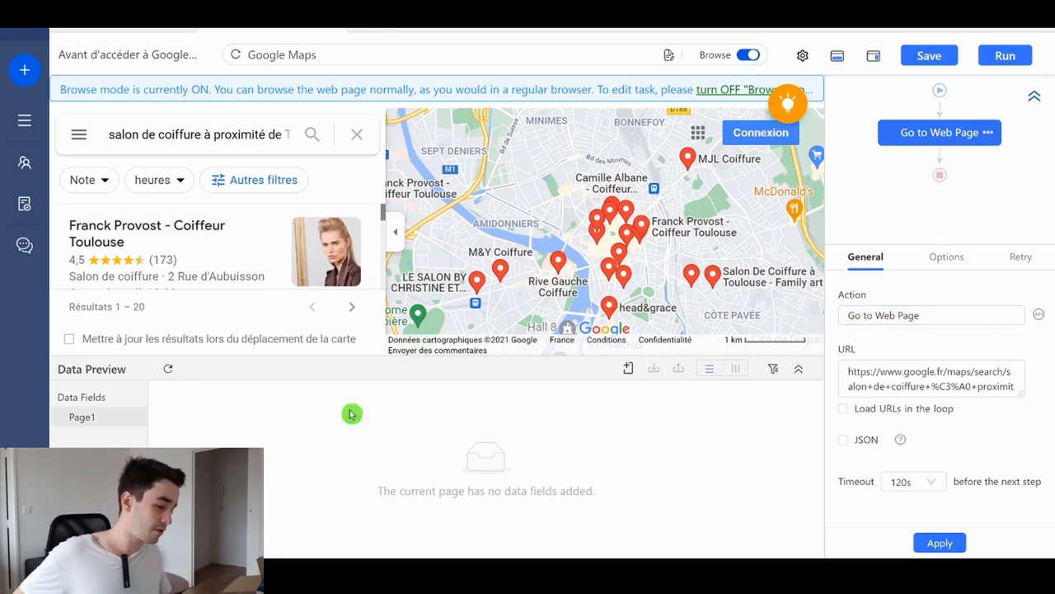
- Have the Go to Web Page action use the cookie from the current page and apply the option
left_click(948, 256)
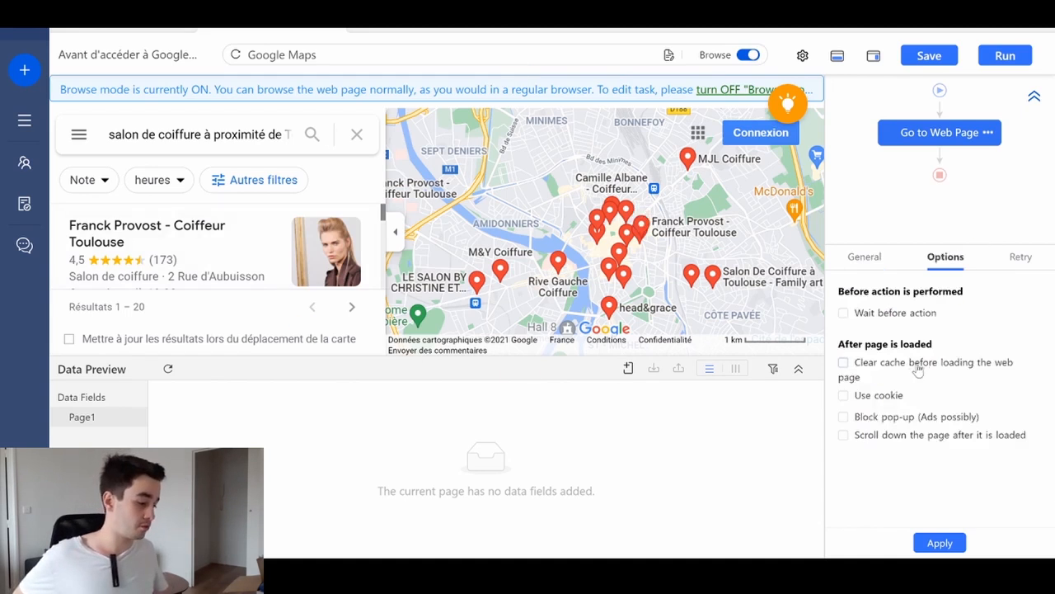
left_click(864, 396)
left_click(886, 438)
left_click(926, 536)
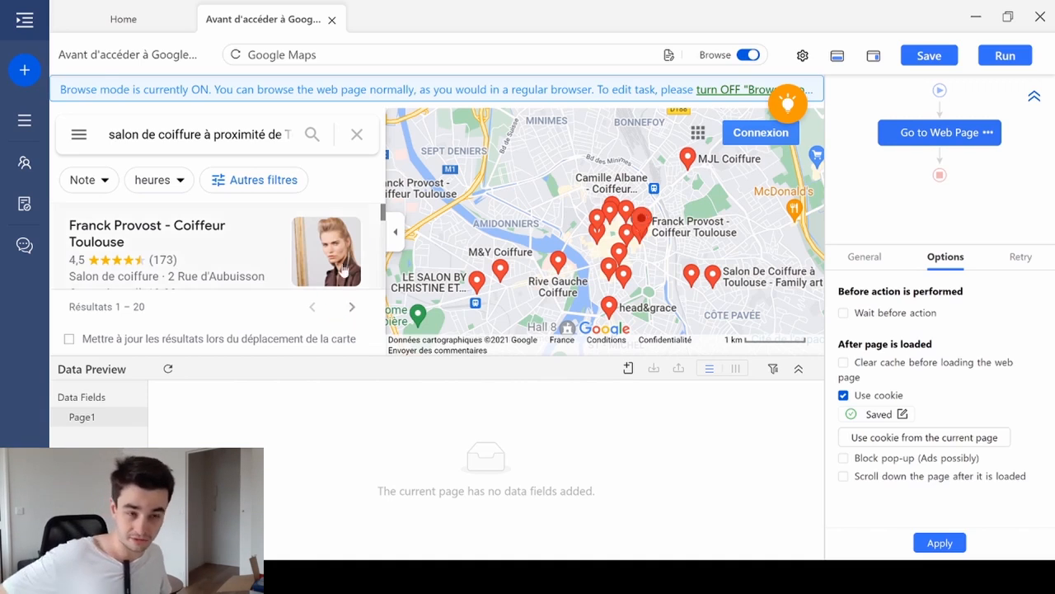
- Turn browse mode off and add a pagination loop that clicks the results list's next-page arrow as a single image
left_click(747, 57)
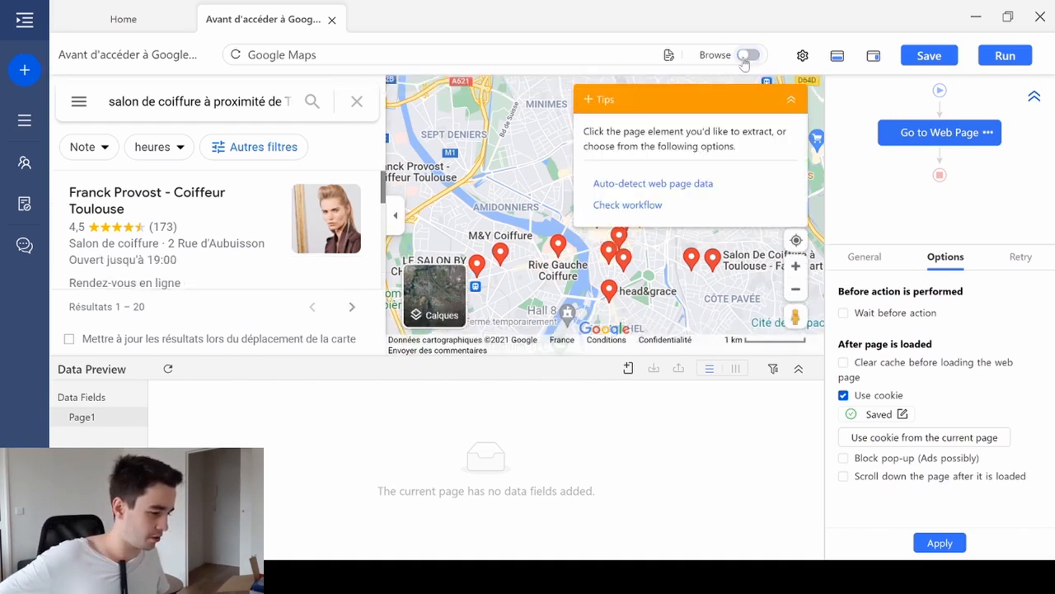
left_click(351, 307)
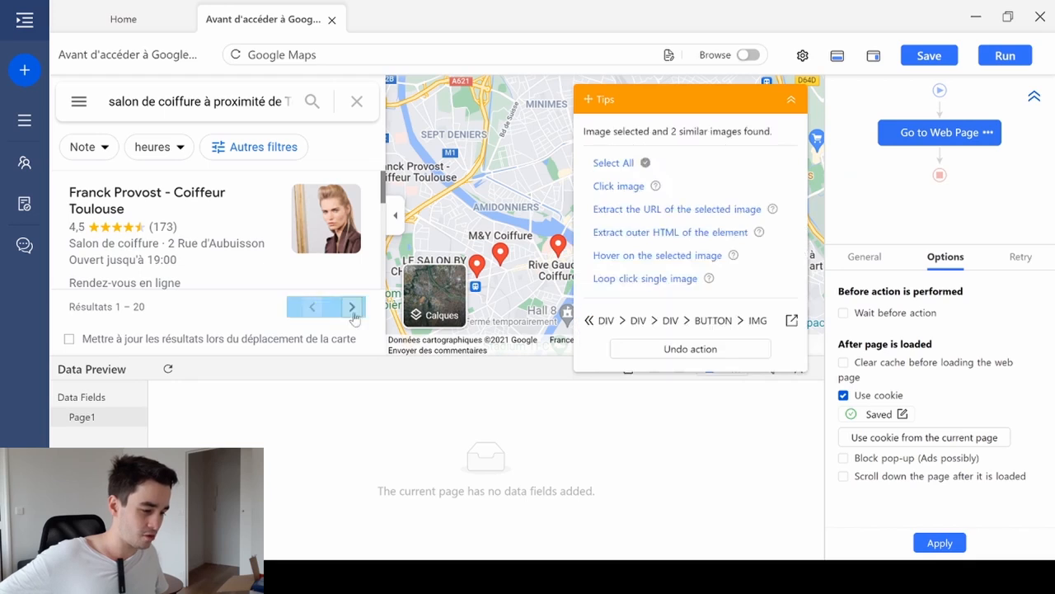
left_click(647, 279)
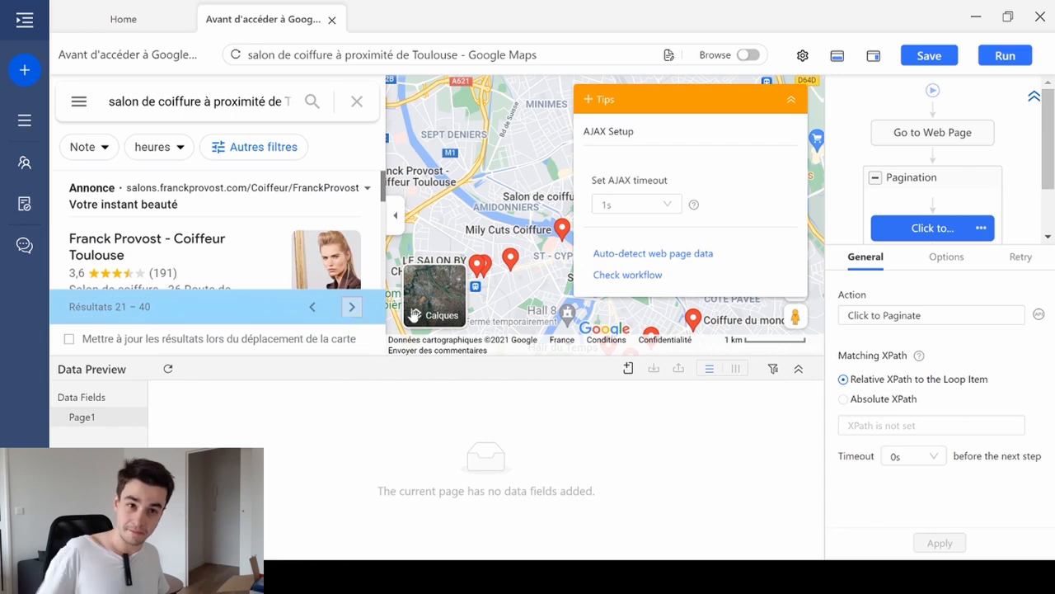
- Set the AJAX timeout of the Click to Paginate action to 10s and apply it
left_click(942, 257)
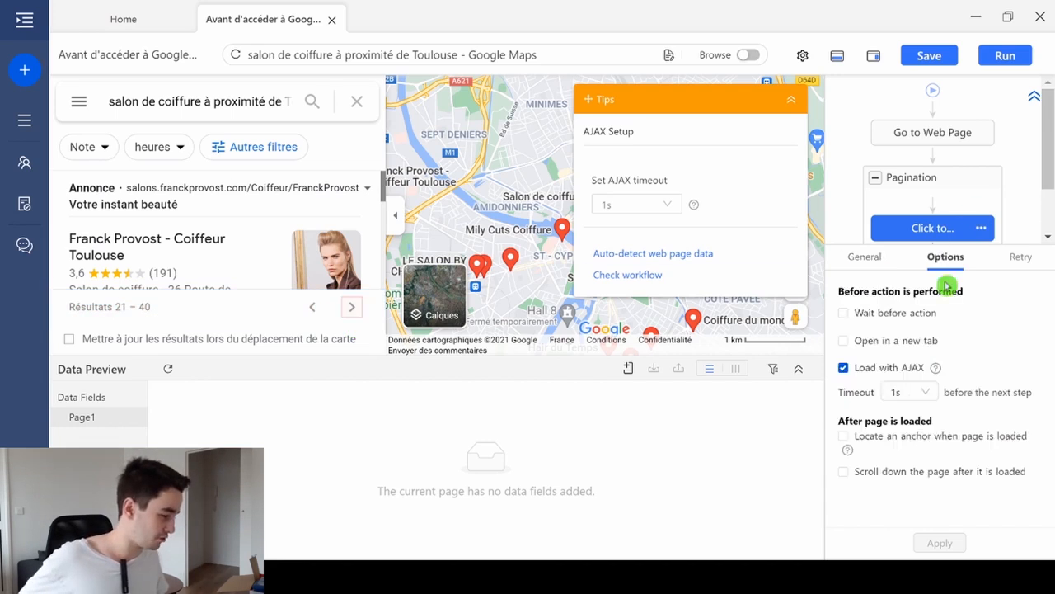
left_click(907, 392)
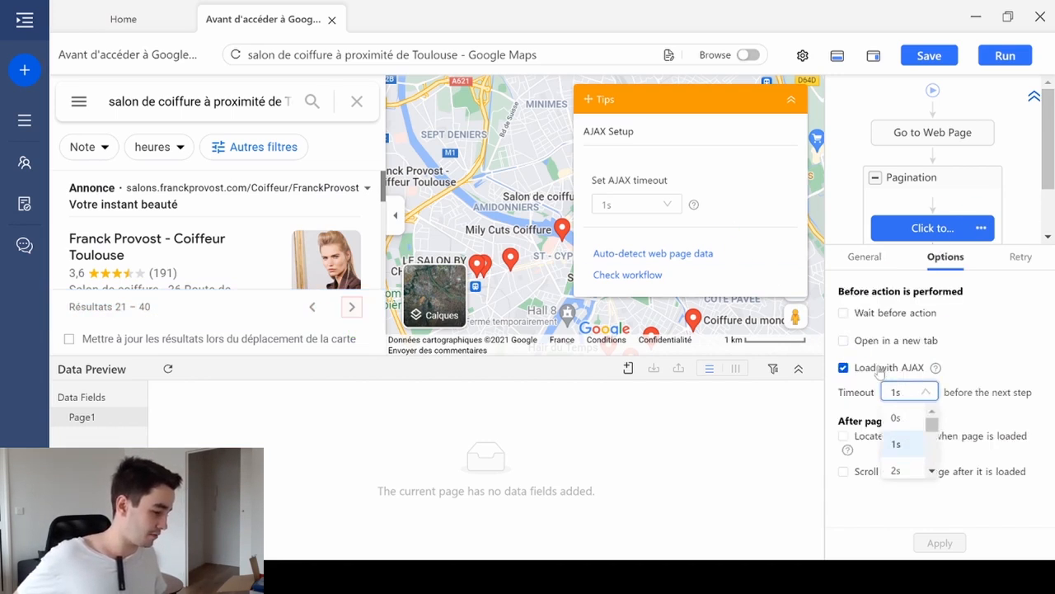
scroll(899, 437, "down", 3)
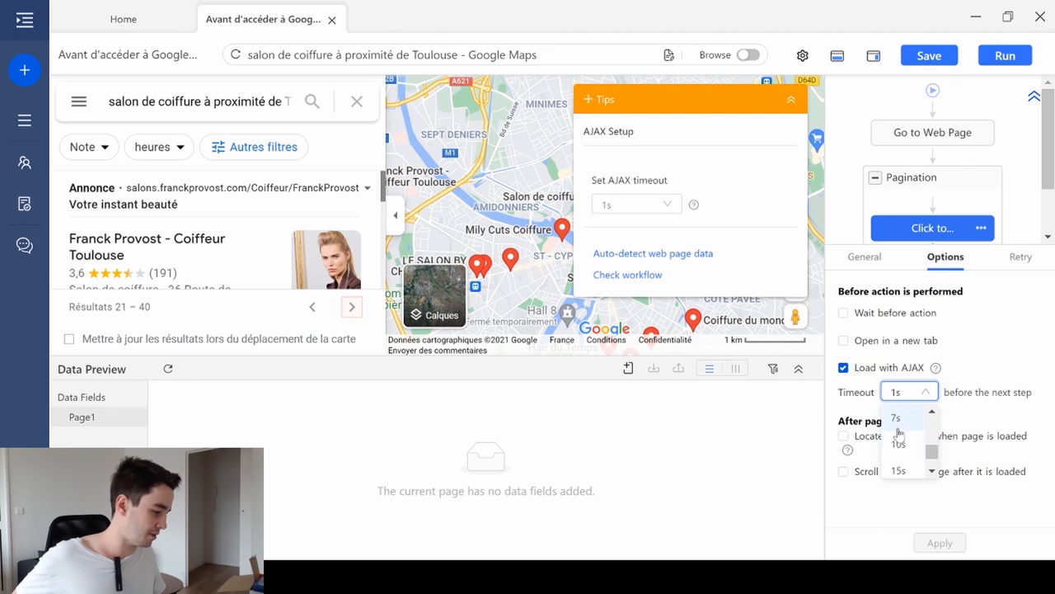
left_click(898, 443)
left_click(938, 543)
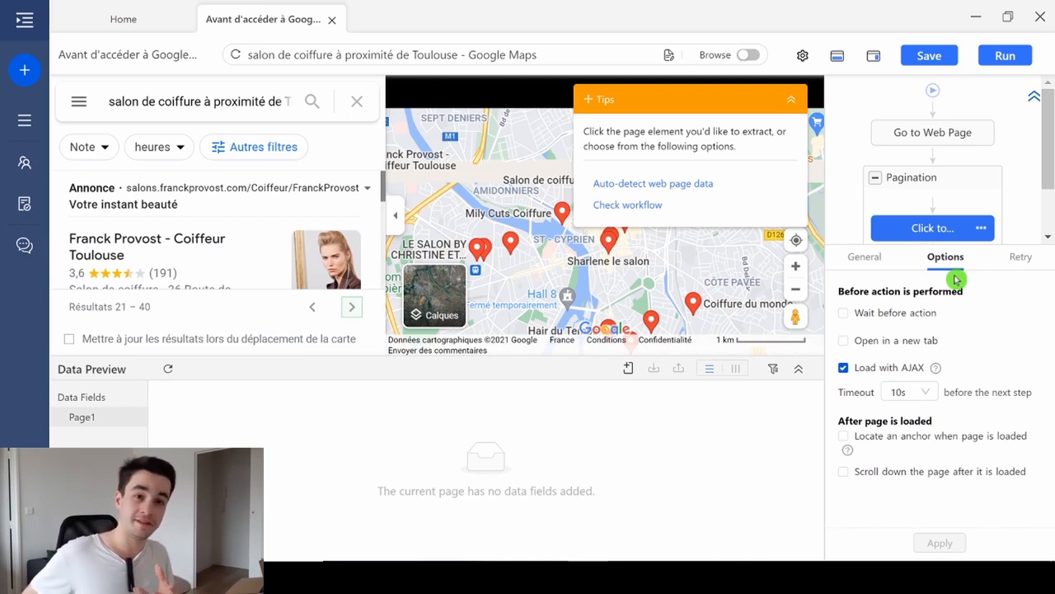
- Turn browse mode on and go back to the first page of the salon results
scroll(249, 280, "down", 3)
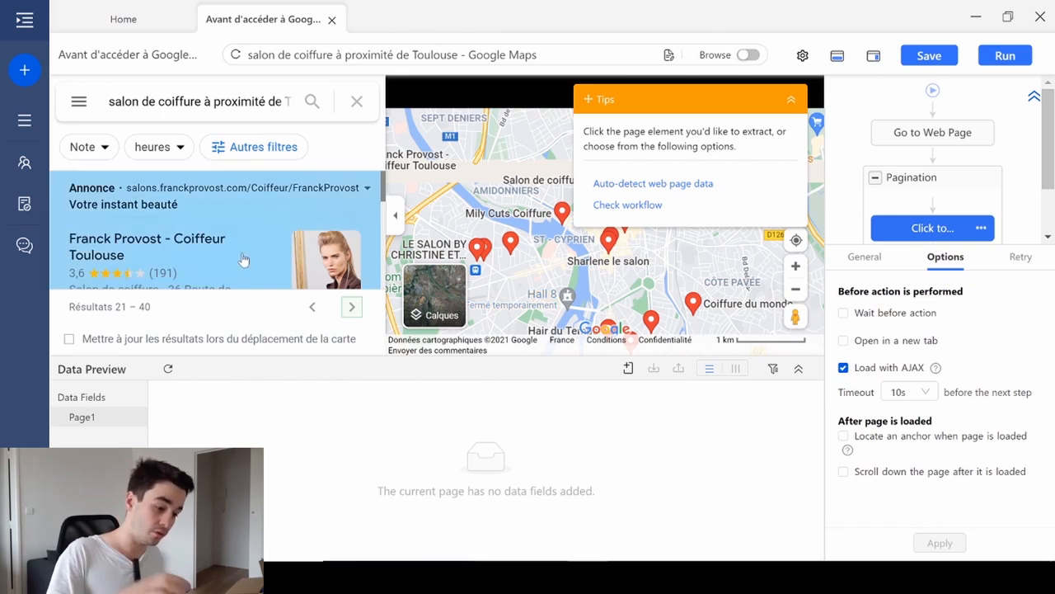
scroll(247, 258, "down", 4)
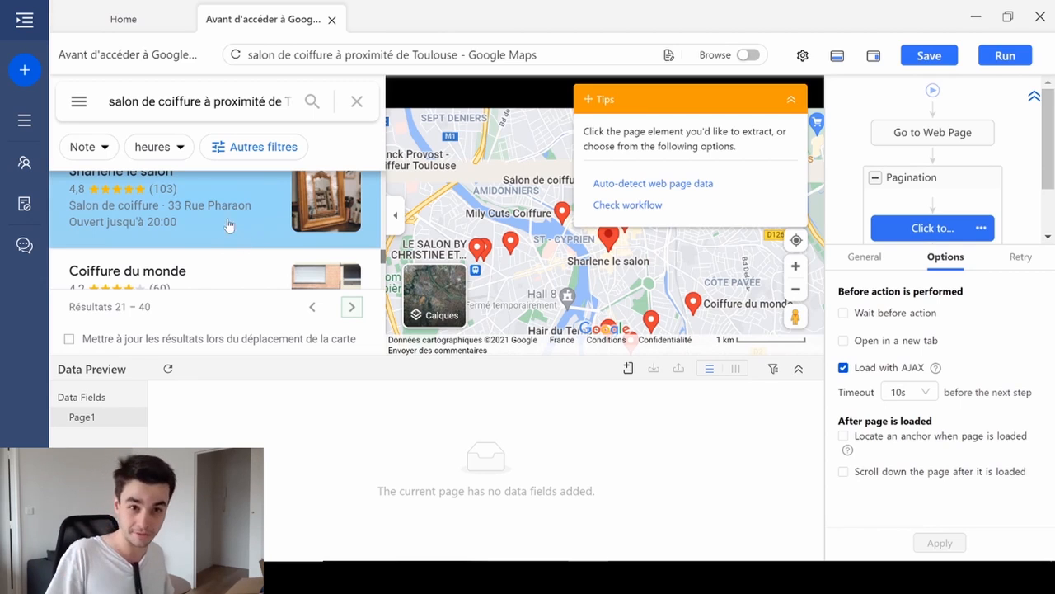
left_click(748, 55)
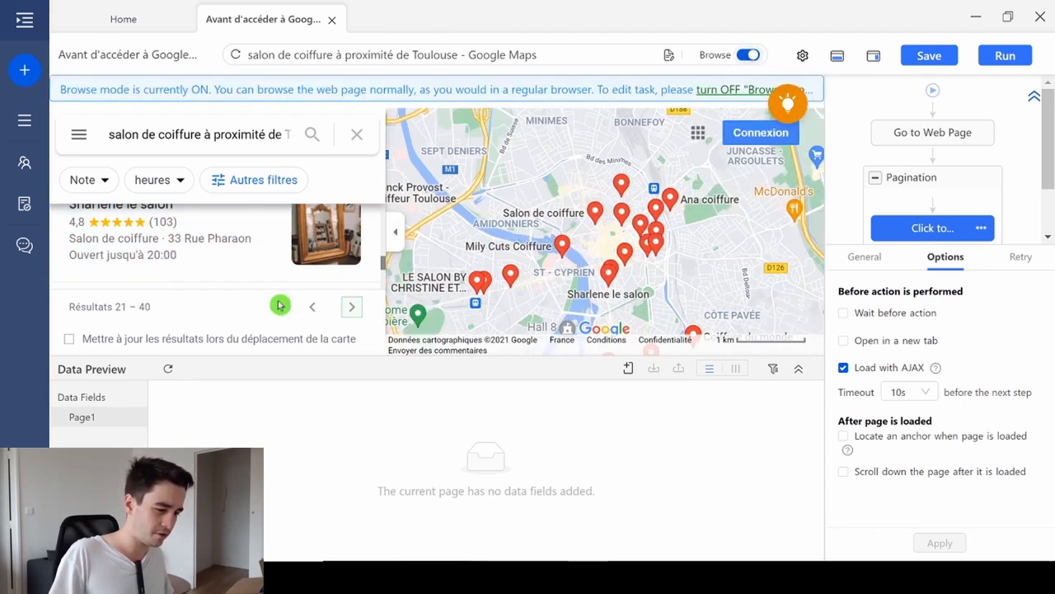
left_click(313, 307)
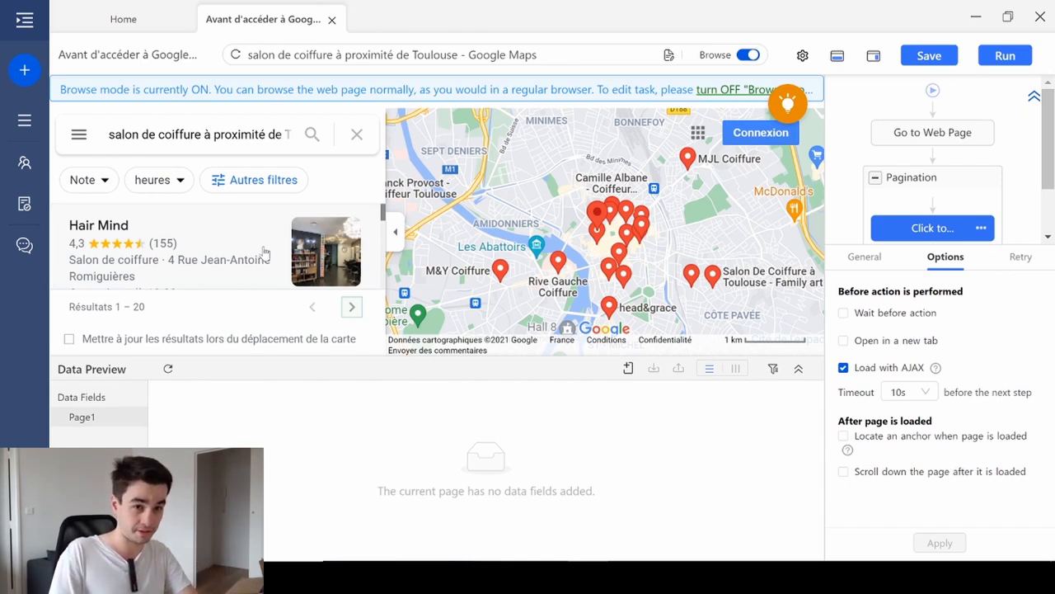
- Turn browse mode off and add a Click URL action on the first search result, Hair Mind
left_click(748, 55)
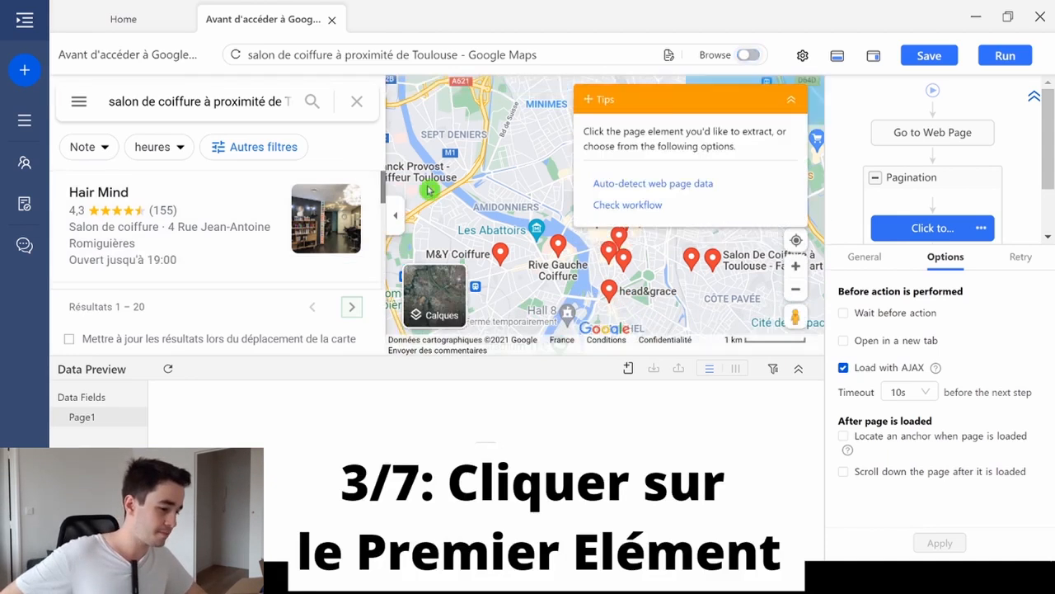
left_click(152, 196)
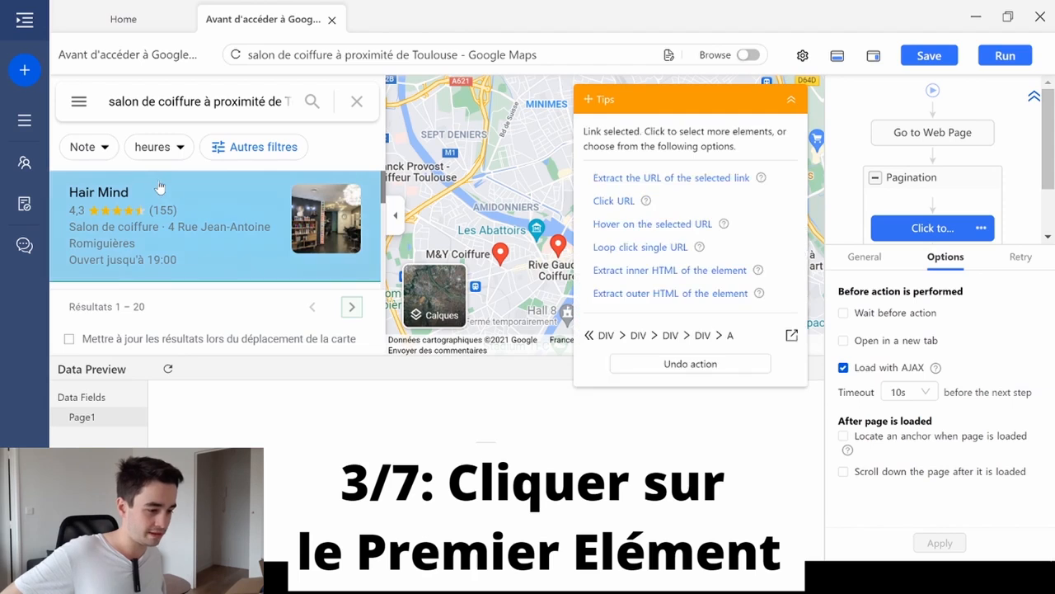
left_click(611, 203)
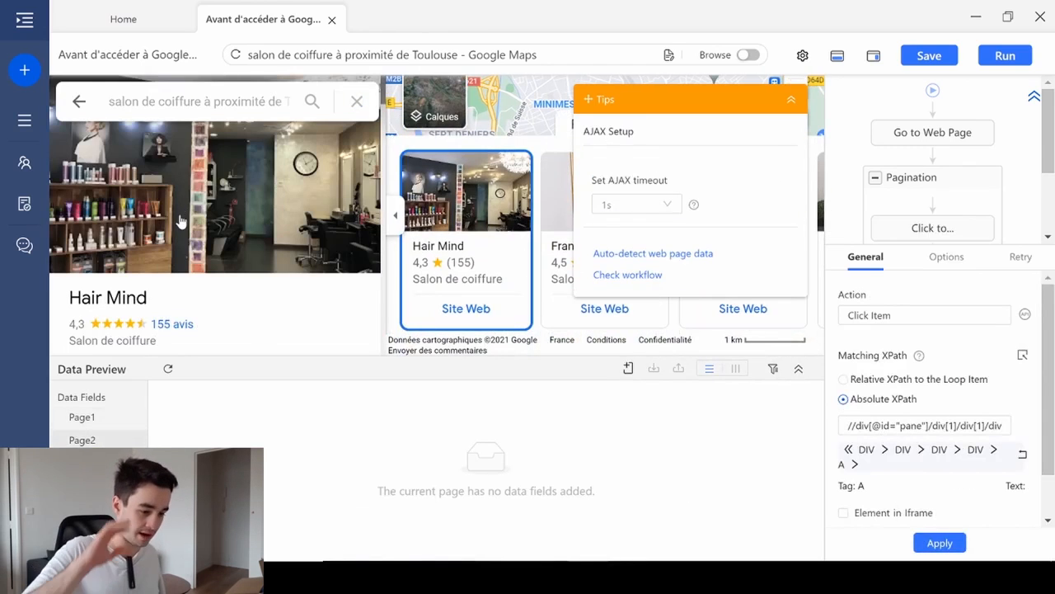
- Set the AJAX timeout of the Click Item action to 10s and apply it
left_click(796, 100)
scroll(989, 189, "down", 2)
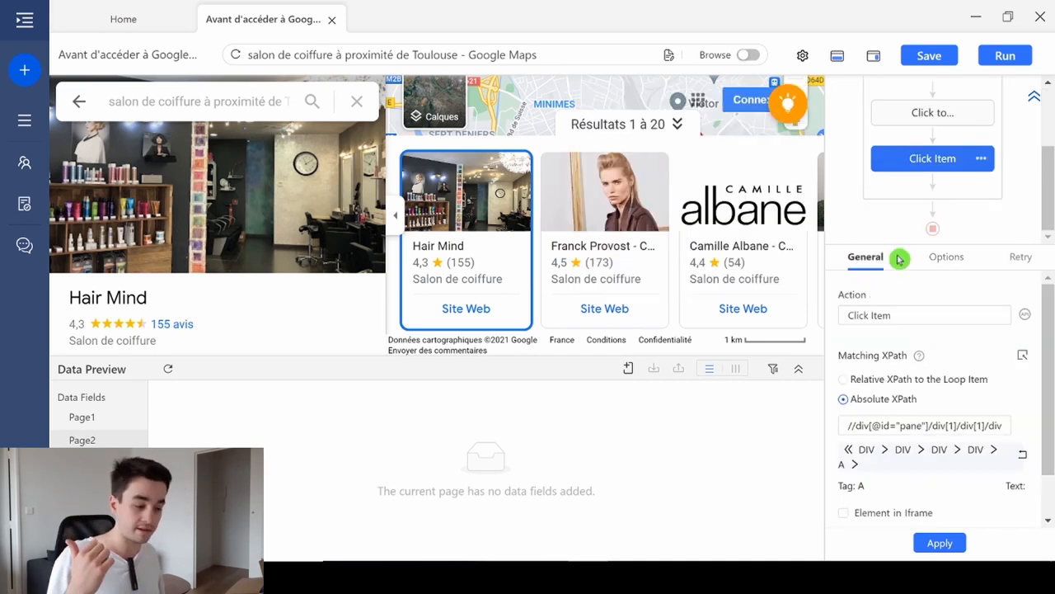
left_click(945, 258)
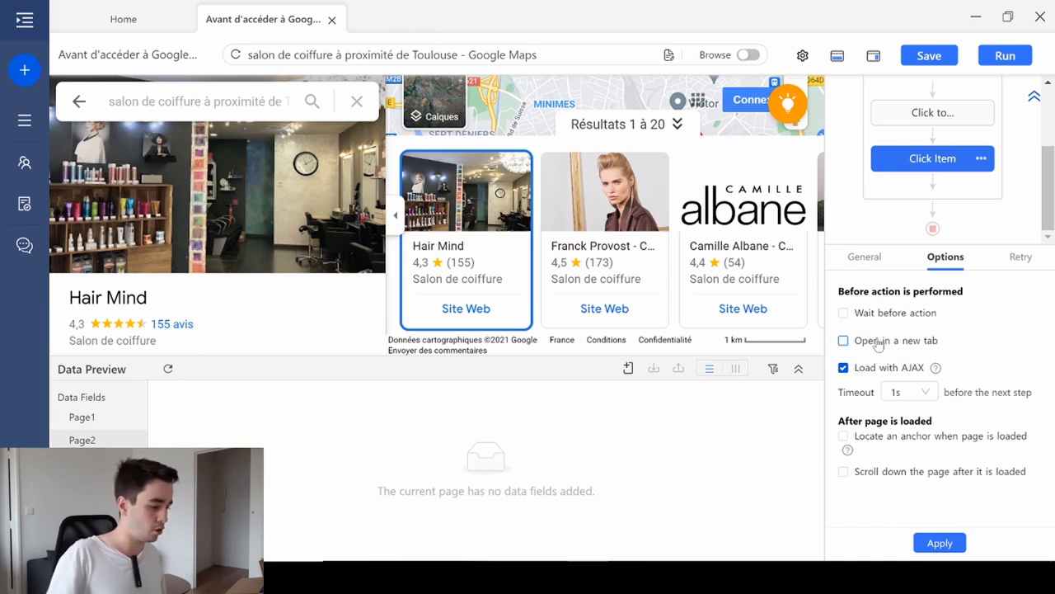
left_click(903, 391)
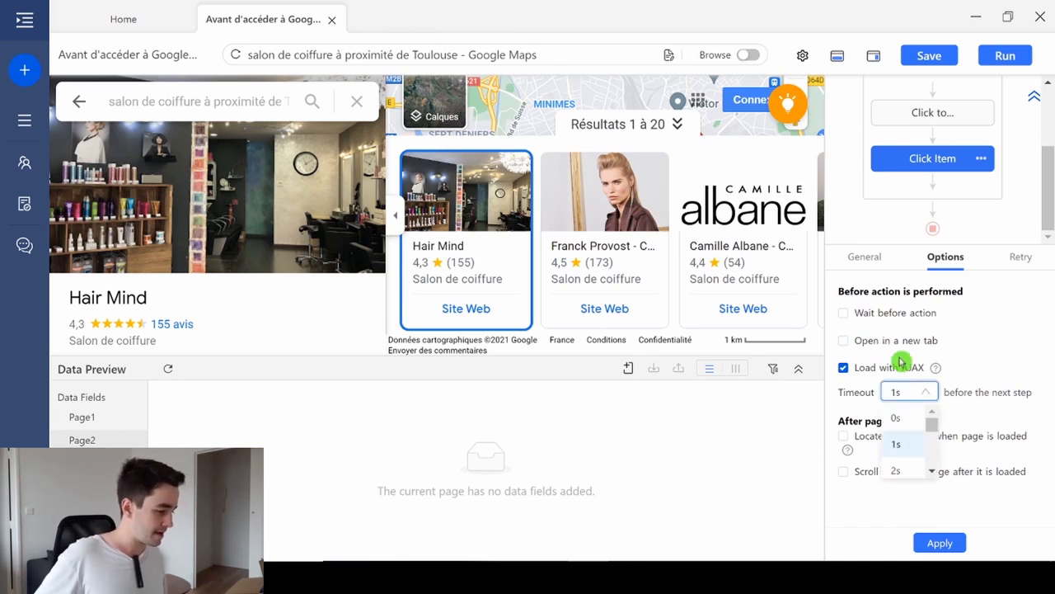
scroll(903, 445, "down", 3)
left_click(898, 437)
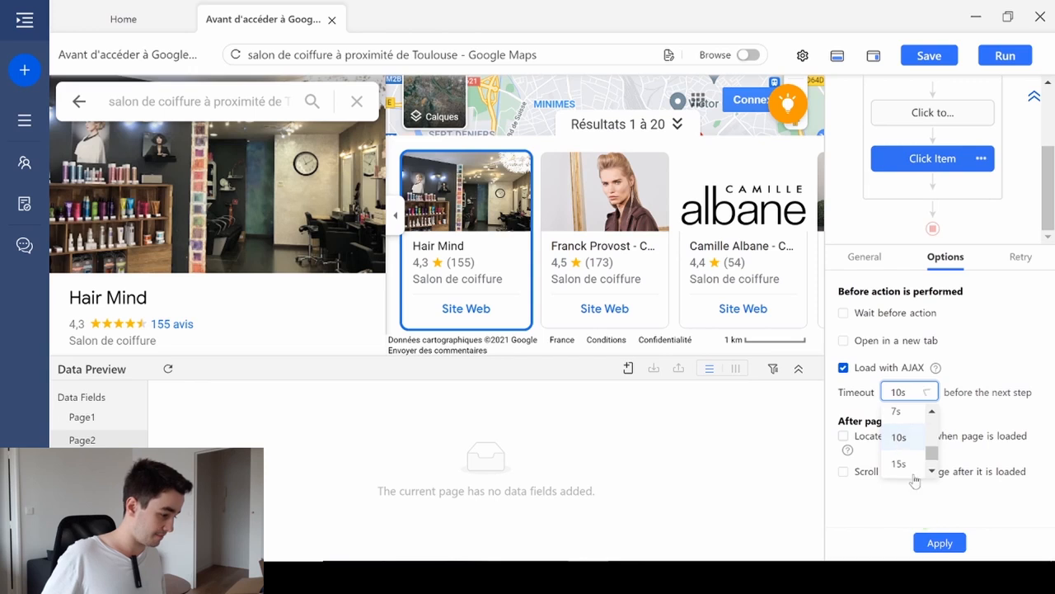
left_click(940, 542)
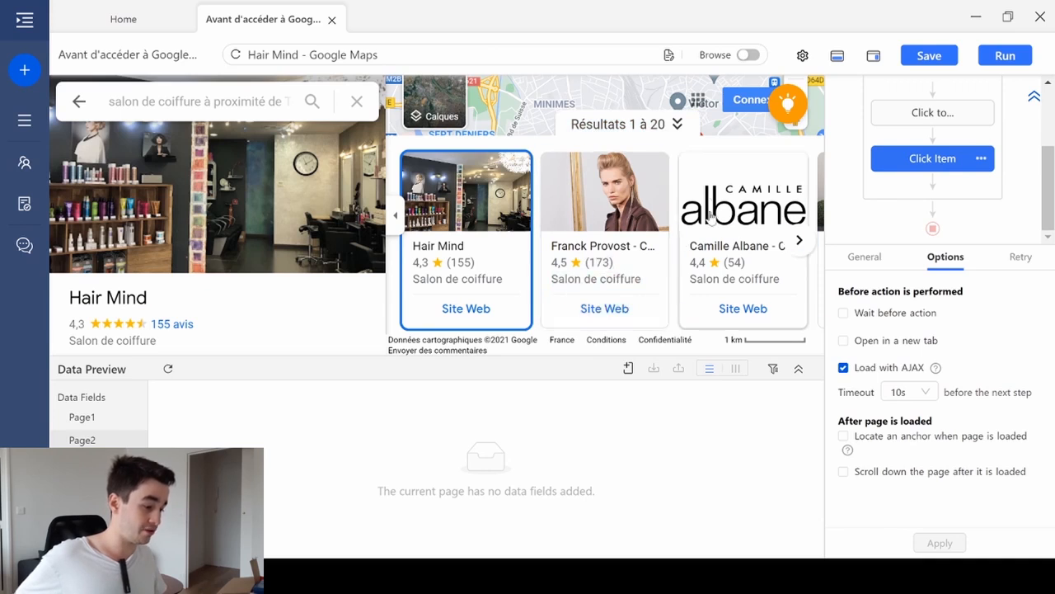
triple_click(783, 250)
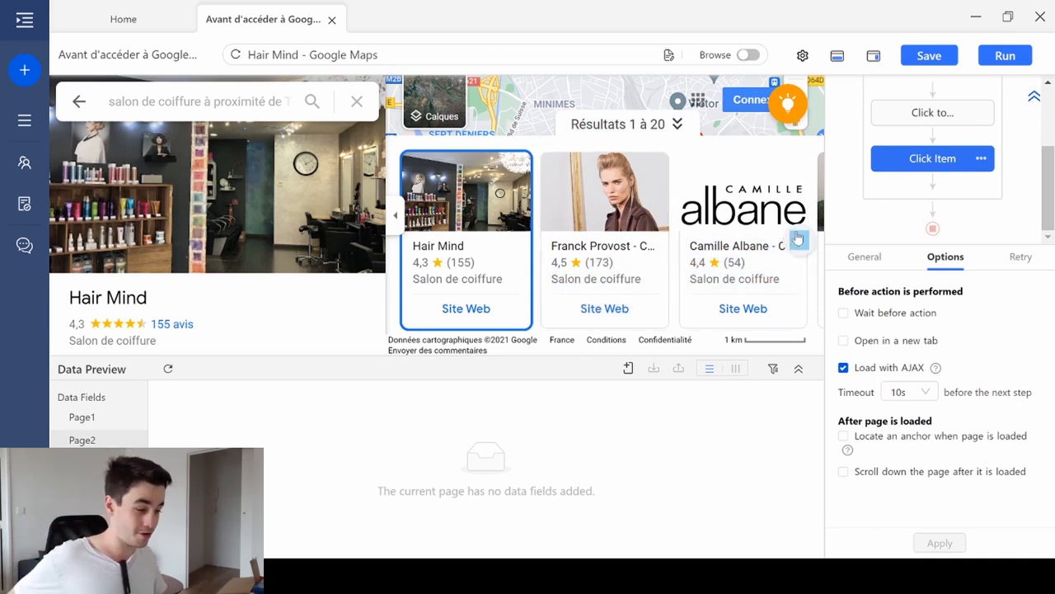
double_click(697, 263)
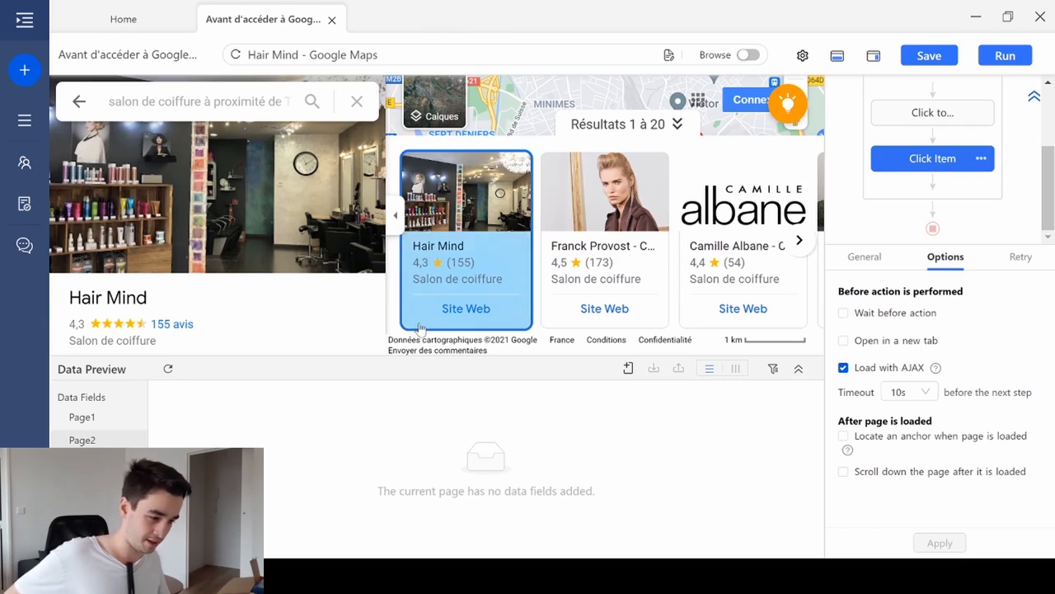
- Move the Tips box off the salon cards, select all the cards and add a loop that clicks each one
left_click_drag(696, 105, 207, 136)
left_click(571, 324)
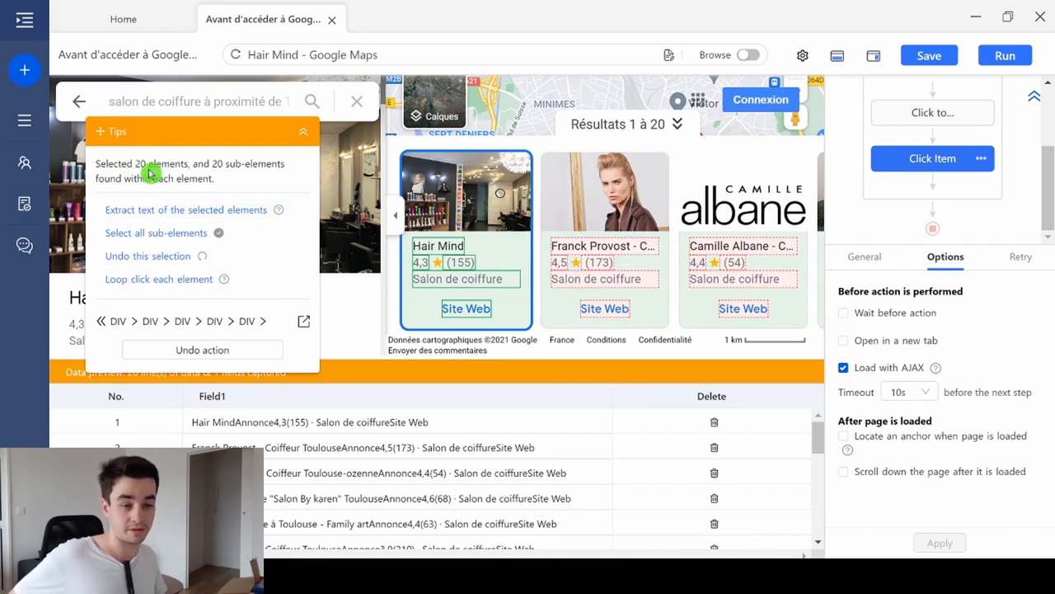
left_click(148, 280)
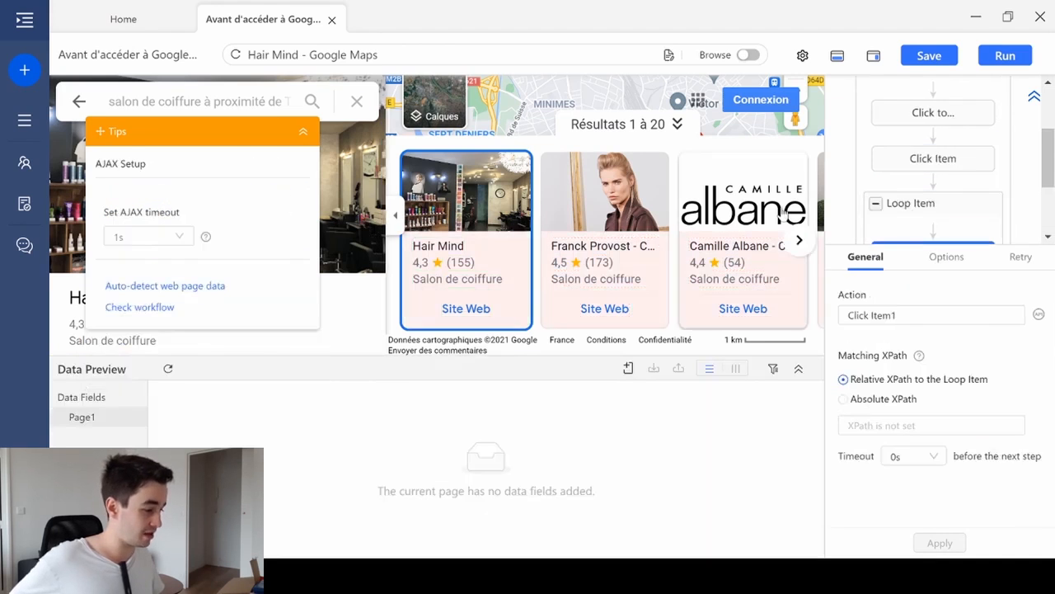
- Set the AJAX timeout of the looped Click Item1 action to 10s and apply it
left_click(938, 257)
left_click(907, 393)
scroll(894, 449, "down", 1)
left_click(897, 462)
left_click(940, 542)
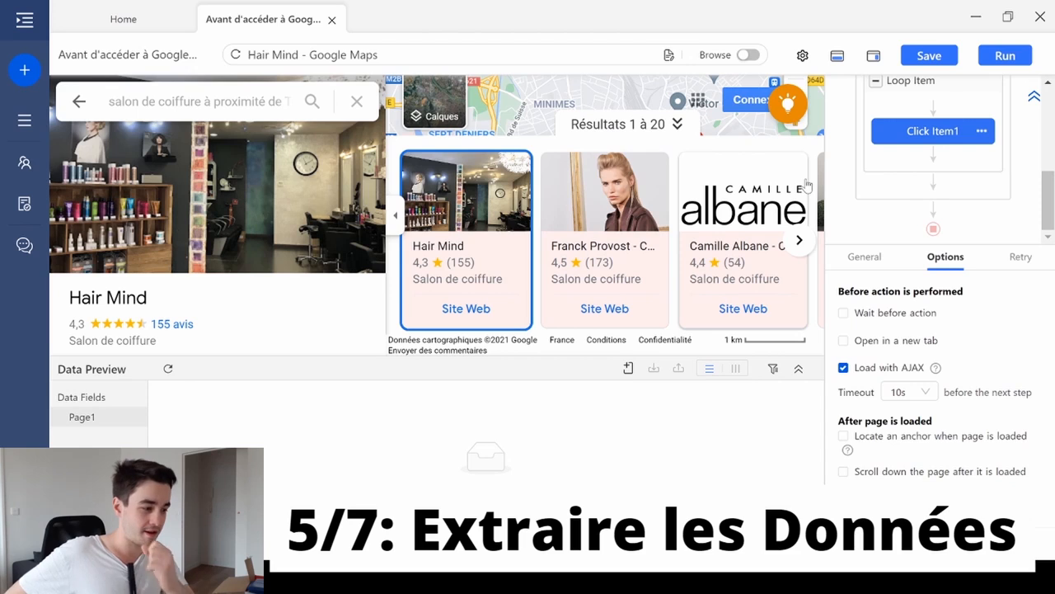
- Extract the text of the Hair Mind salon's name, review count and rating as data fields
left_click(154, 305)
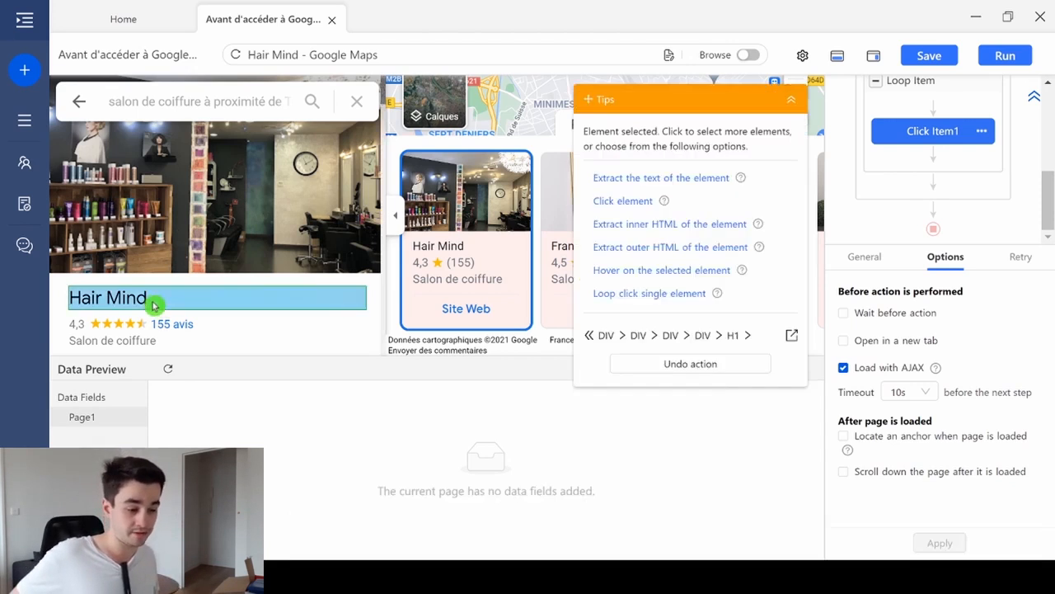
left_click(620, 179)
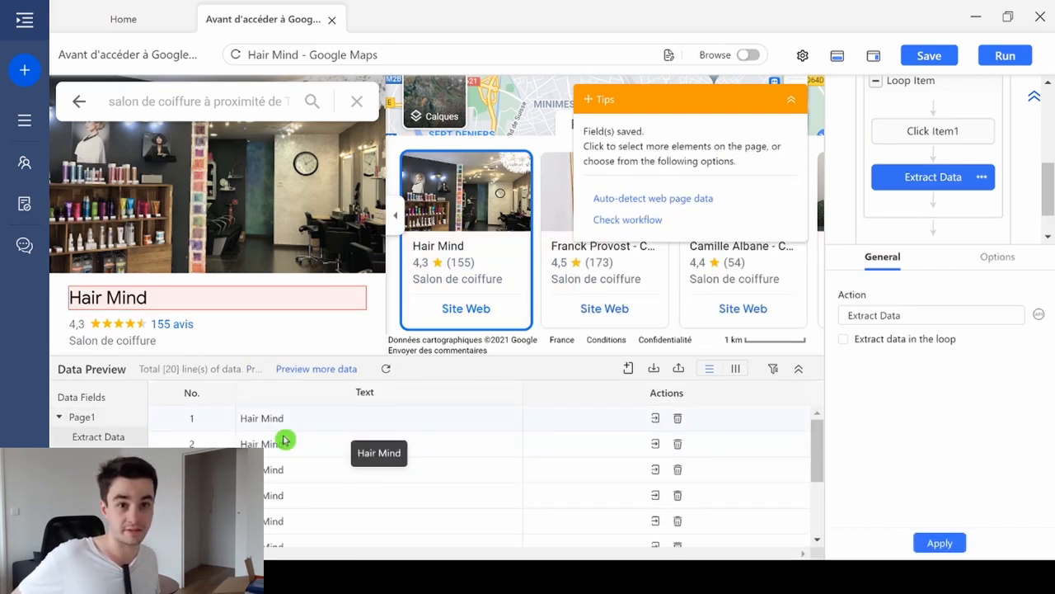
scroll(177, 266, "down", 1)
left_click(171, 240)
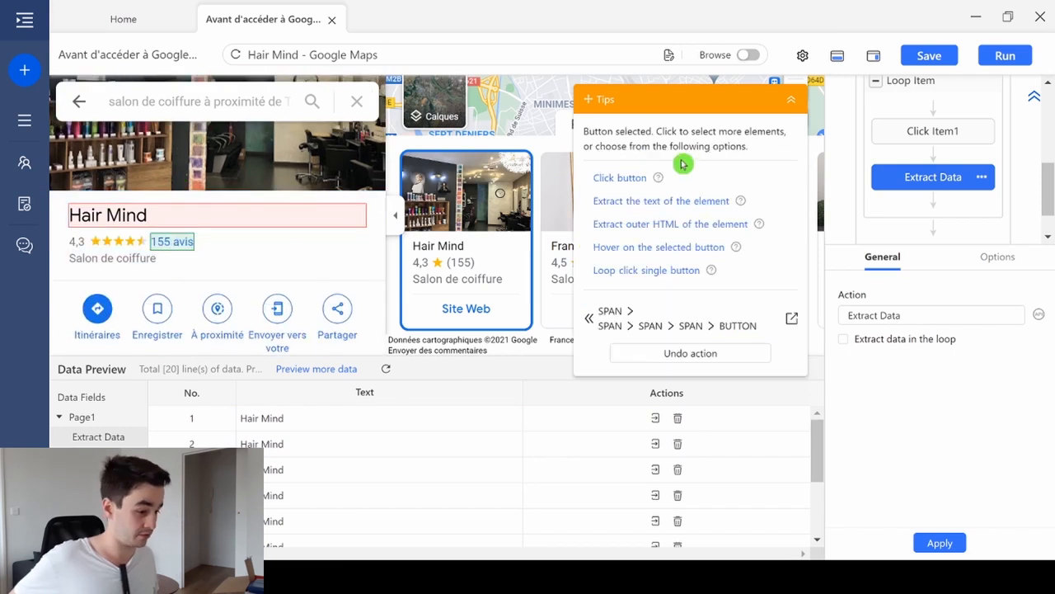
left_click(639, 188)
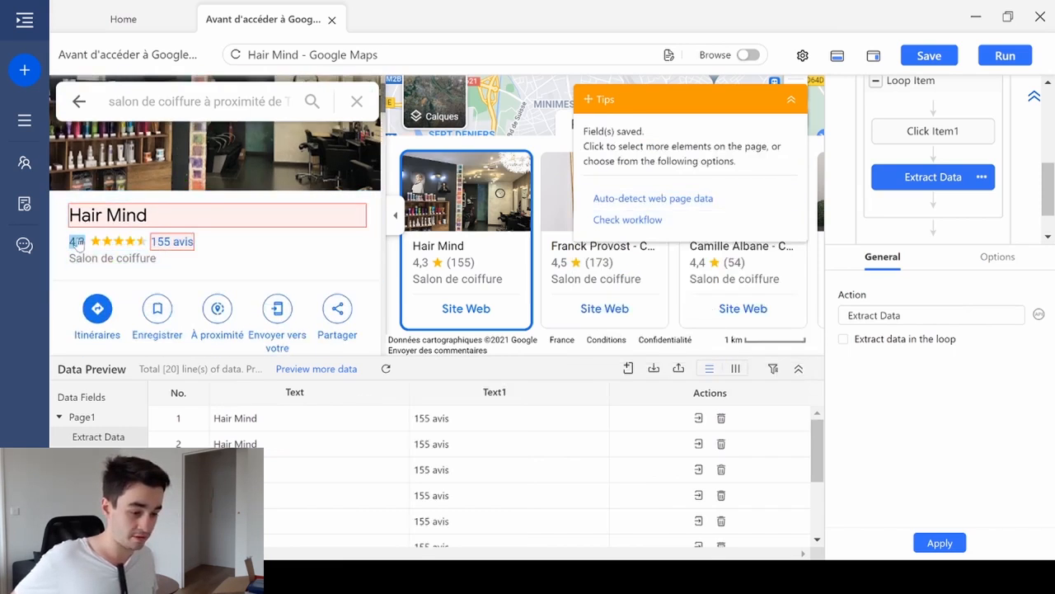
left_click(75, 242)
left_click(648, 178)
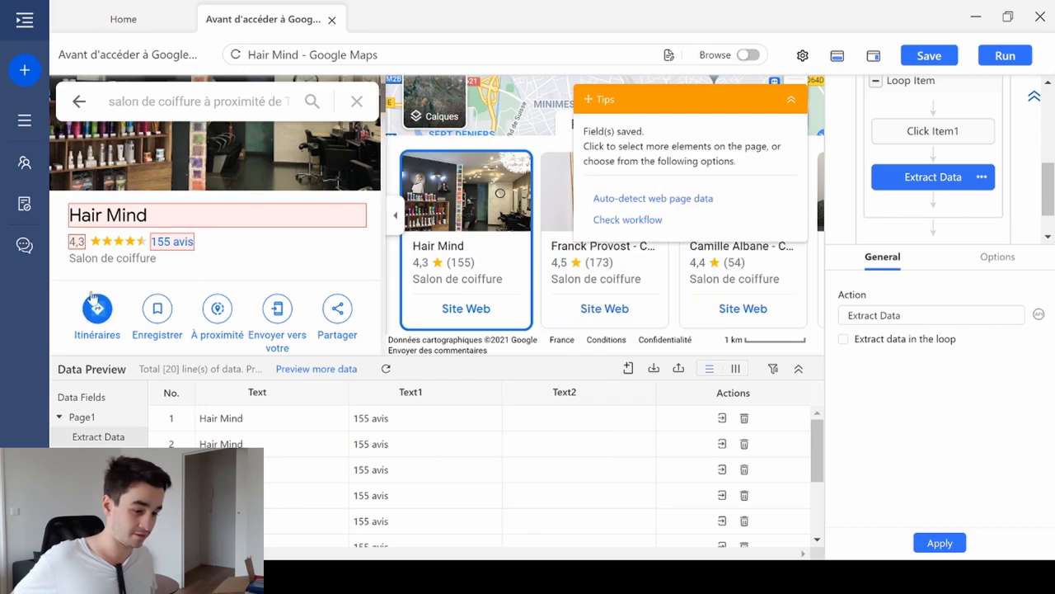
- Extract the text of the salon's category, Salon de coiffure, and of its address as data fields
left_click(101, 259)
left_click(620, 202)
scroll(231, 189, "down", 5)
scroll(231, 189, "up", 1)
left_click(230, 169)
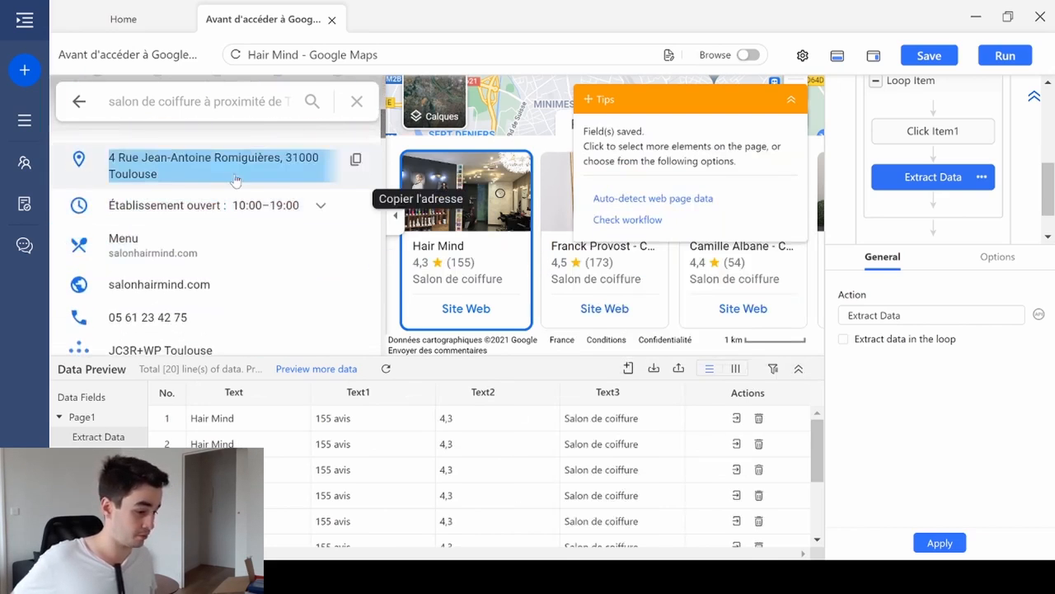
left_click(664, 184)
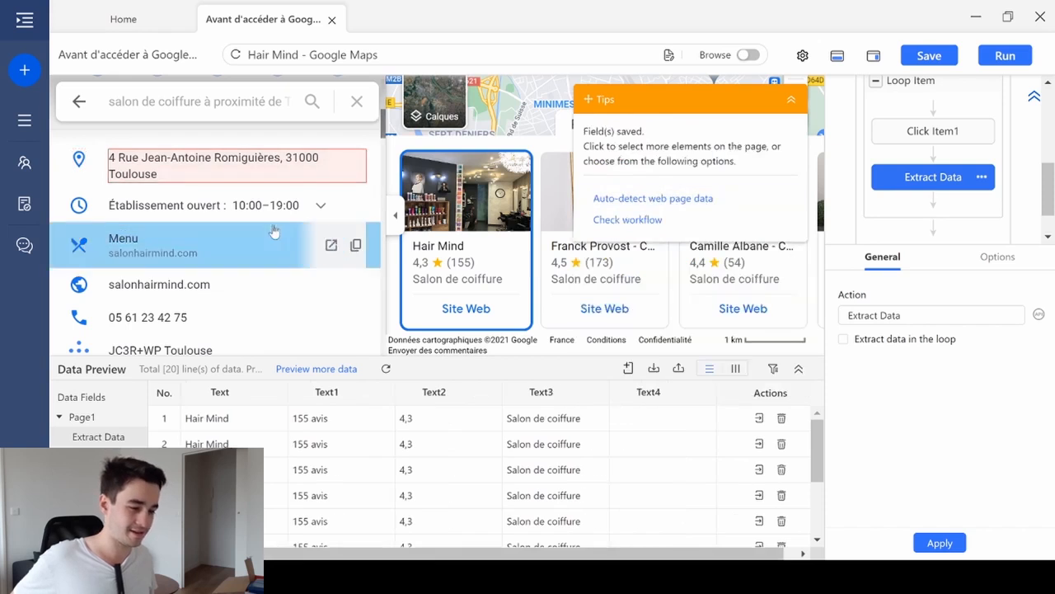
- Extract the text of the salon's website, salonhairmind.com, and of its phone number as data fields
scroll(189, 235, "down", 3)
scroll(189, 231, "up", 1)
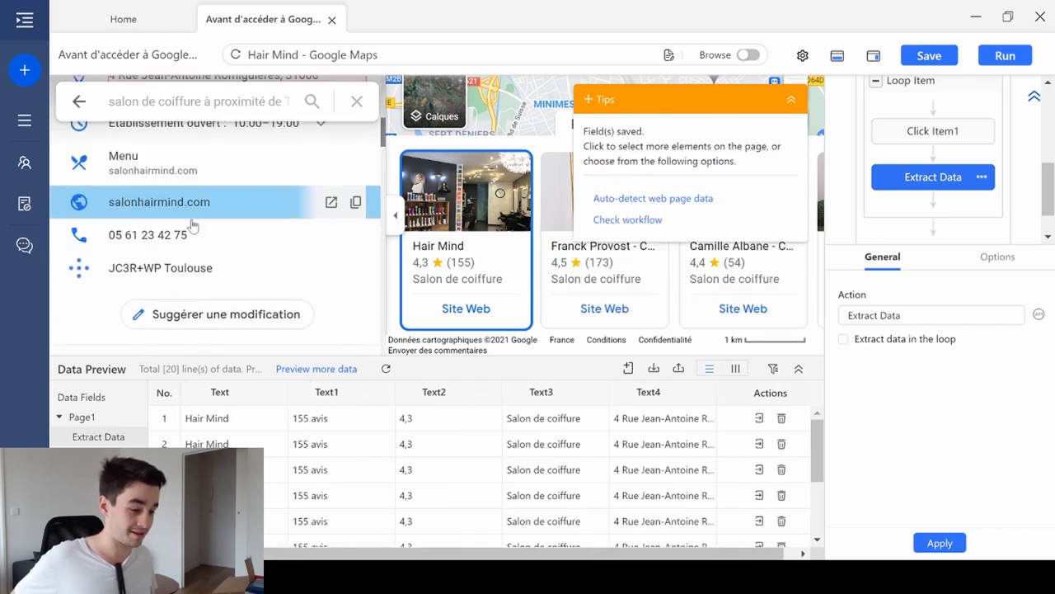
left_click(239, 208)
left_click(666, 185)
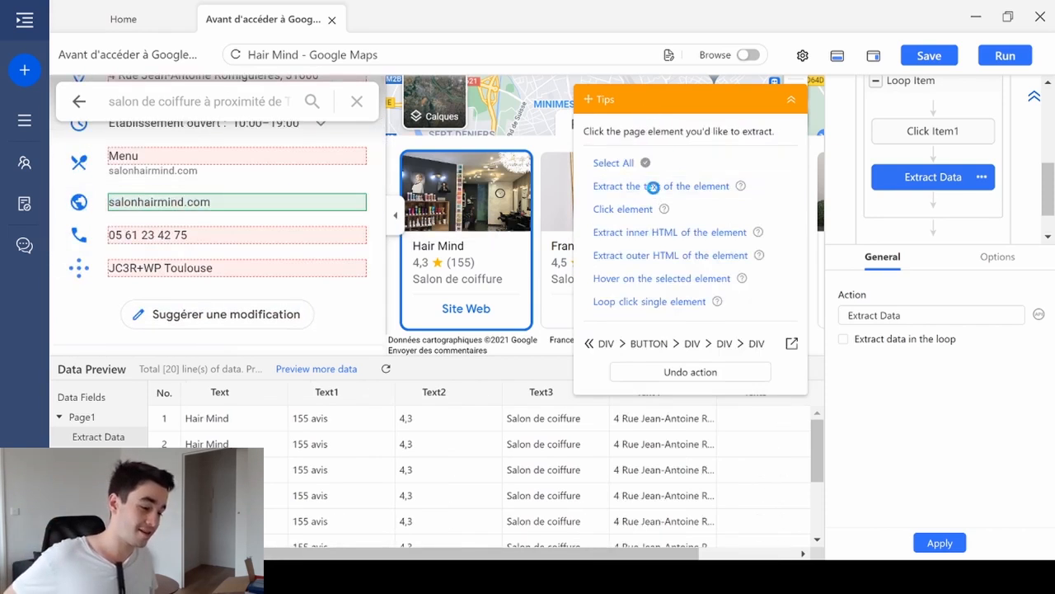
left_click(212, 241)
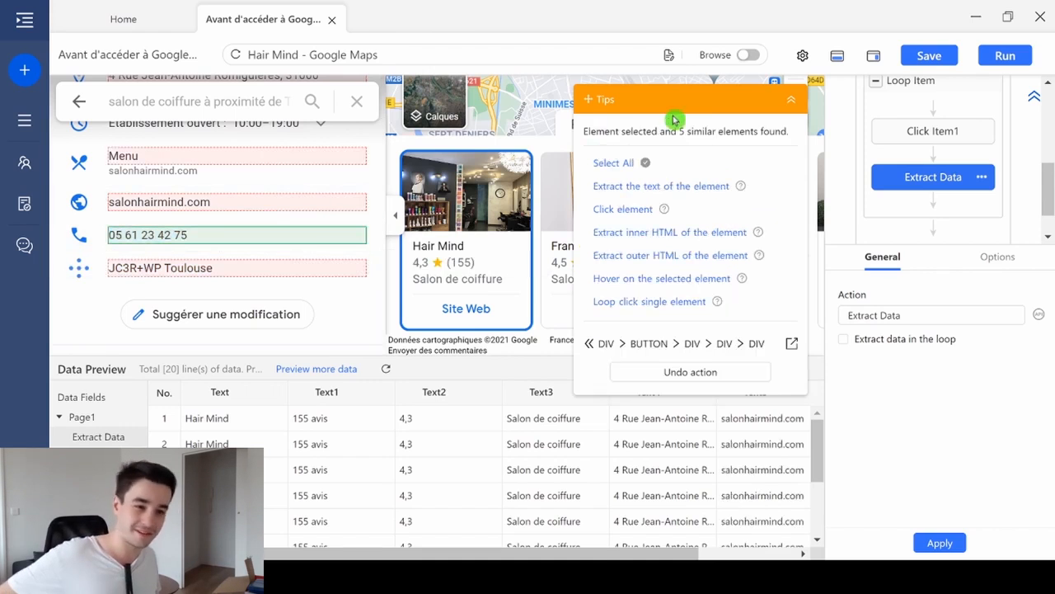
left_click(692, 184)
- Extract the text of the salon's opening hours, 10:00–19:00, as a data field
scroll(218, 216, "up", 1)
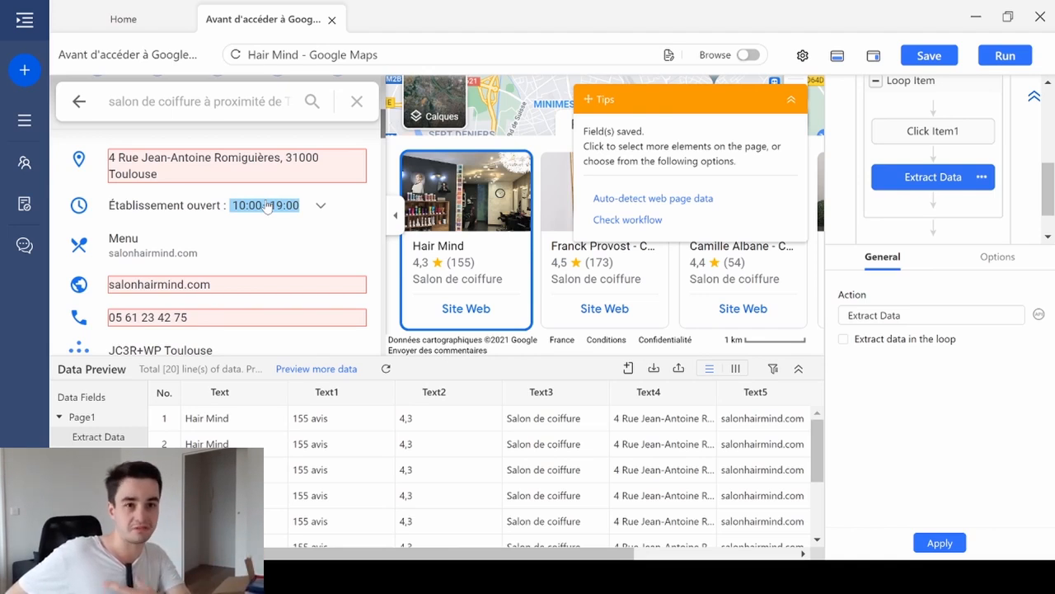
left_click(266, 205)
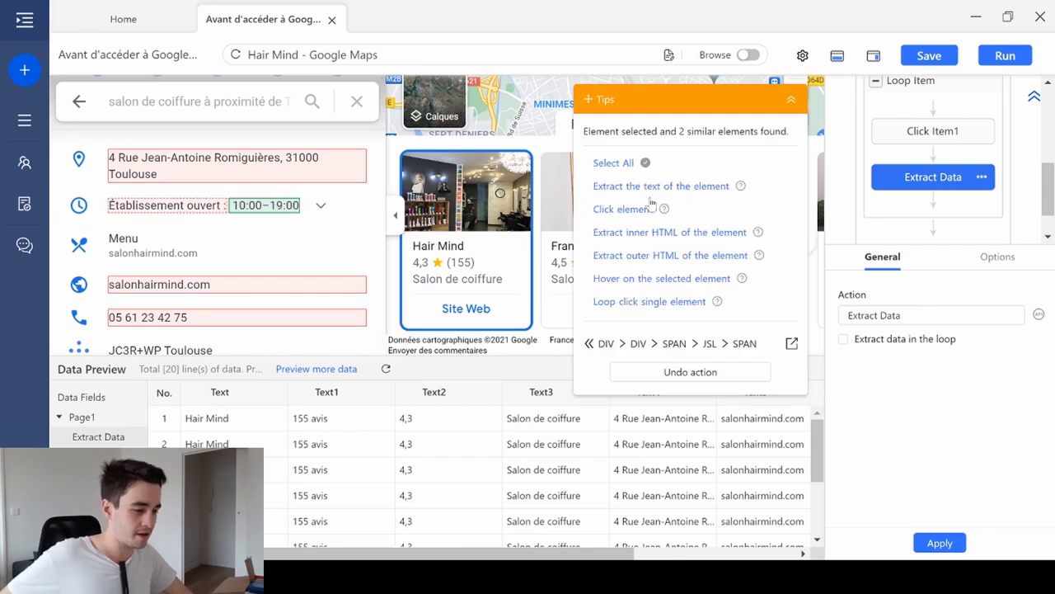
left_click(653, 193)
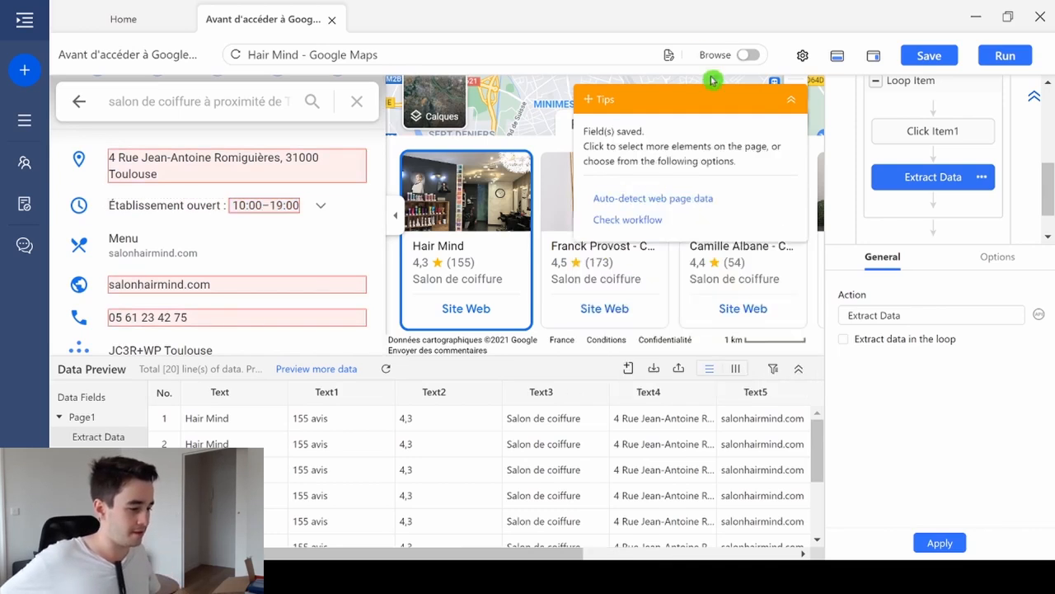
- Collapse the Tips box, turn on Browse mode and expand the salon's full weekly opening hours
left_click(792, 100)
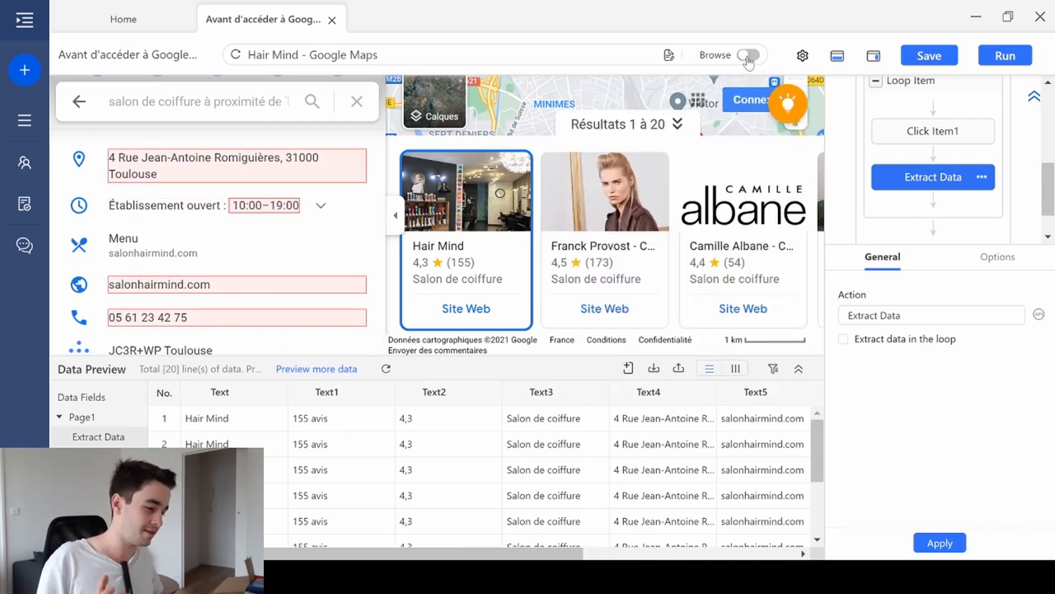
left_click(748, 55)
left_click(320, 241)
scroll(248, 269, "down", 1)
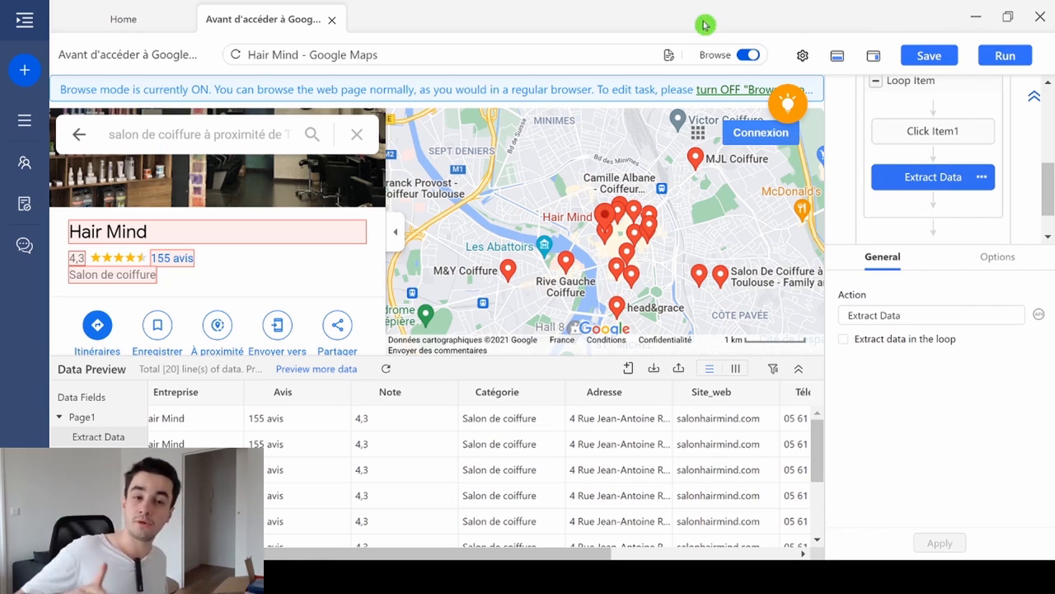
- Open the XPath customization of the Entreprise field and clear its absolute XPath
left_click_drag(347, 550, 268, 546)
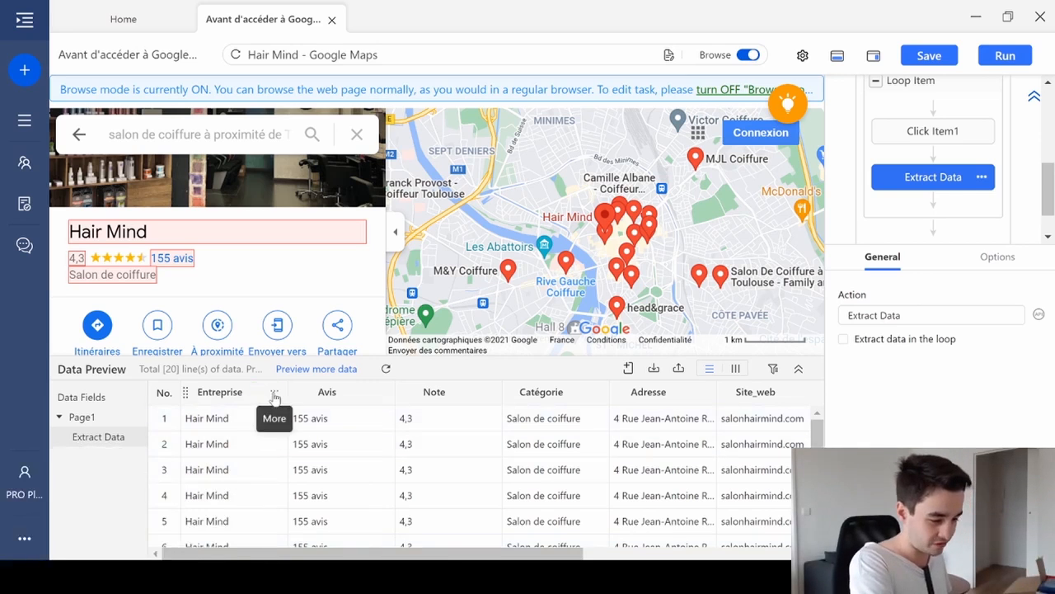
left_click(275, 396)
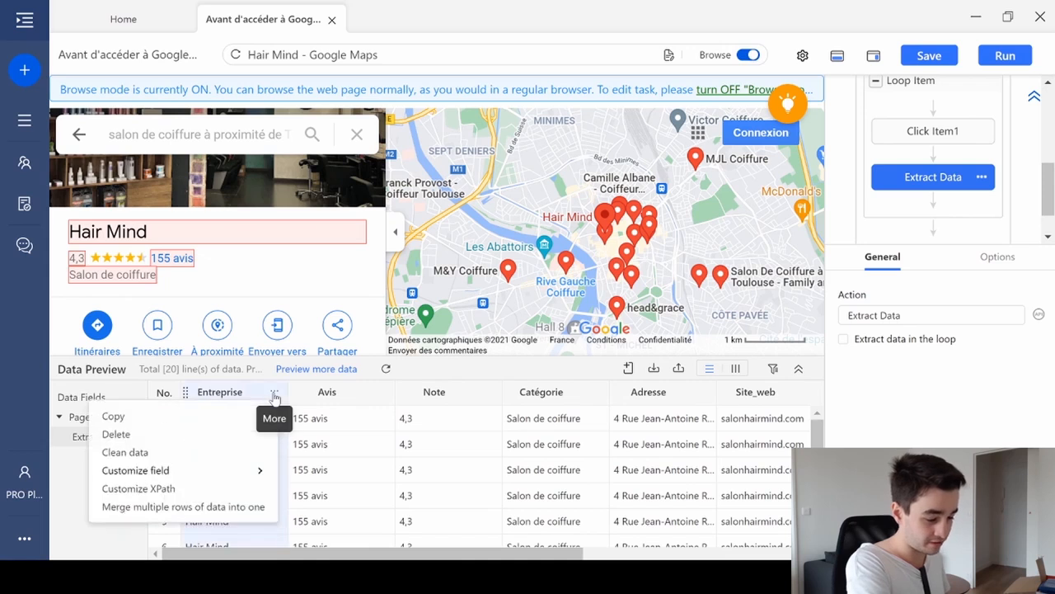
left_click(157, 488)
left_click_drag(145, 494, 489, 459)
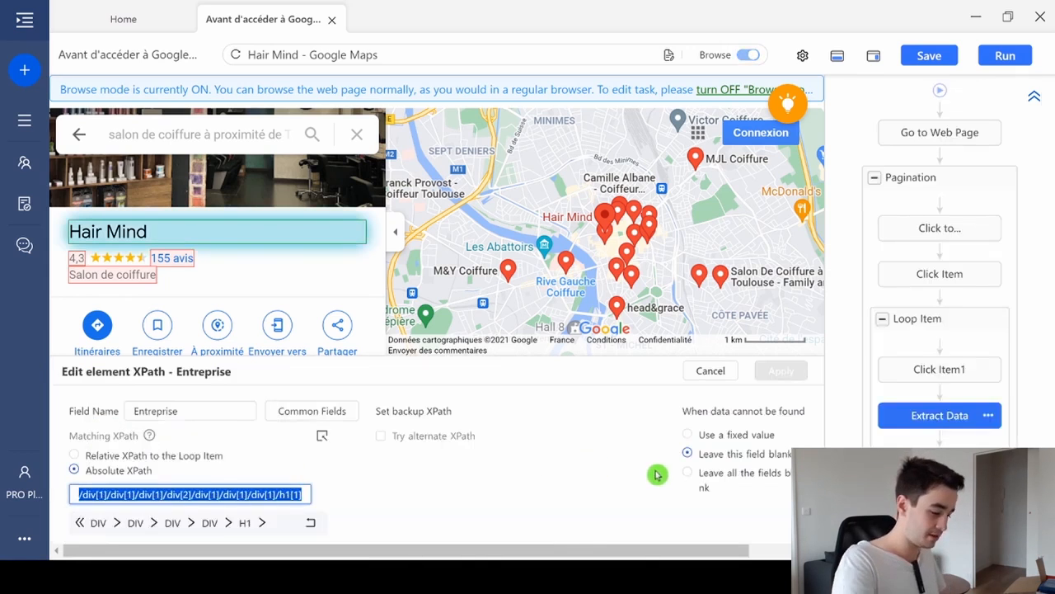
key("BackSpace")
- Copy the Title XPath //h1 from Google Maps.docx in Word and apply it as the Entreprise field's XPath in Octoparse
key("alt+Tab")
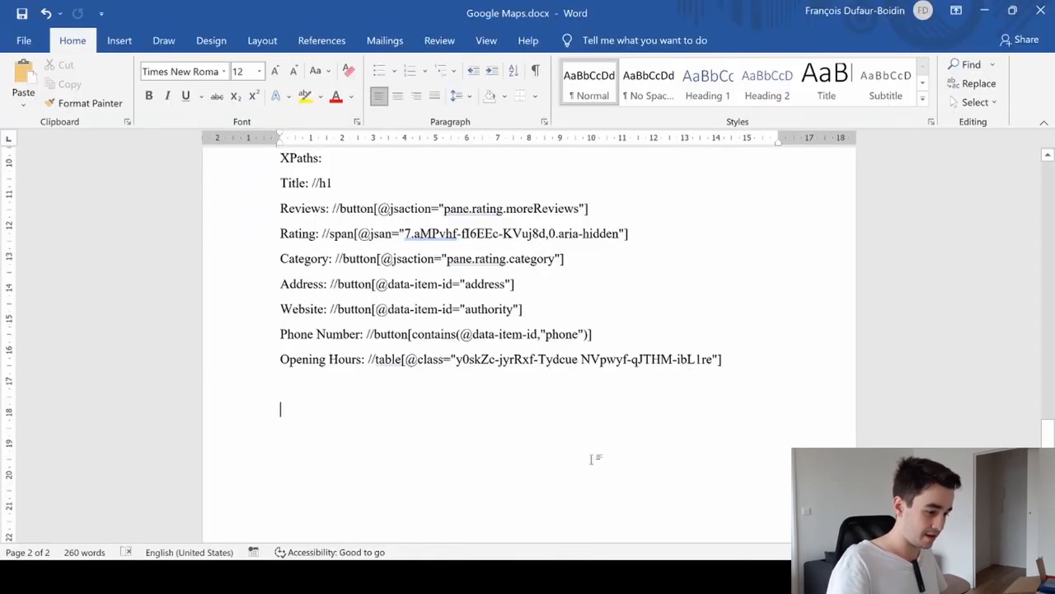
scroll(608, 404, "up", 3)
scroll(608, 404, "up", 4)
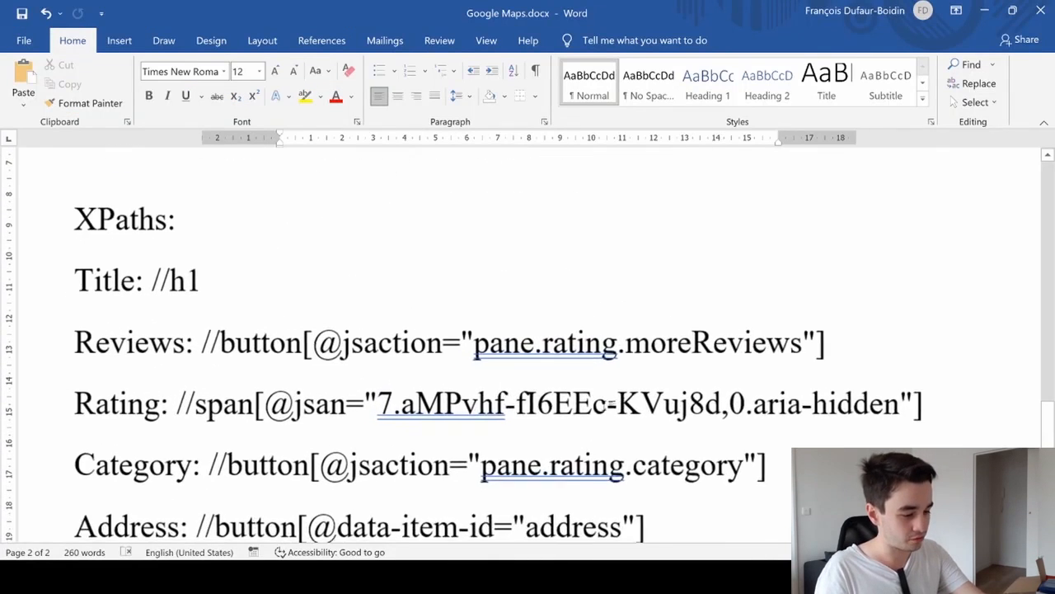
left_click_drag(307, 272, 257, 272)
key("ctrl+c")
key("alt+Tab")
key("ctrl+v")
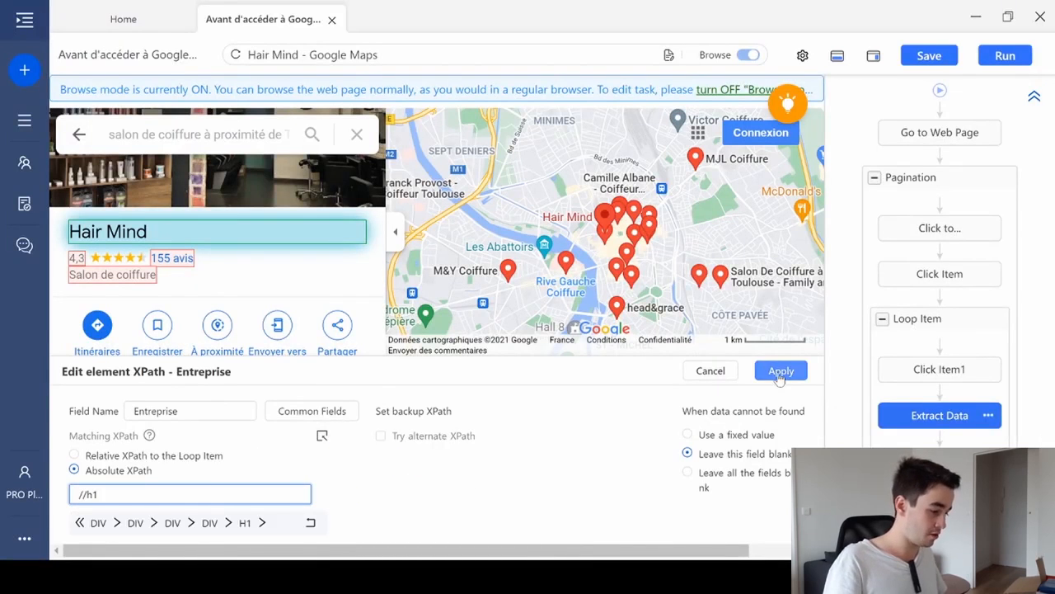
left_click(780, 370)
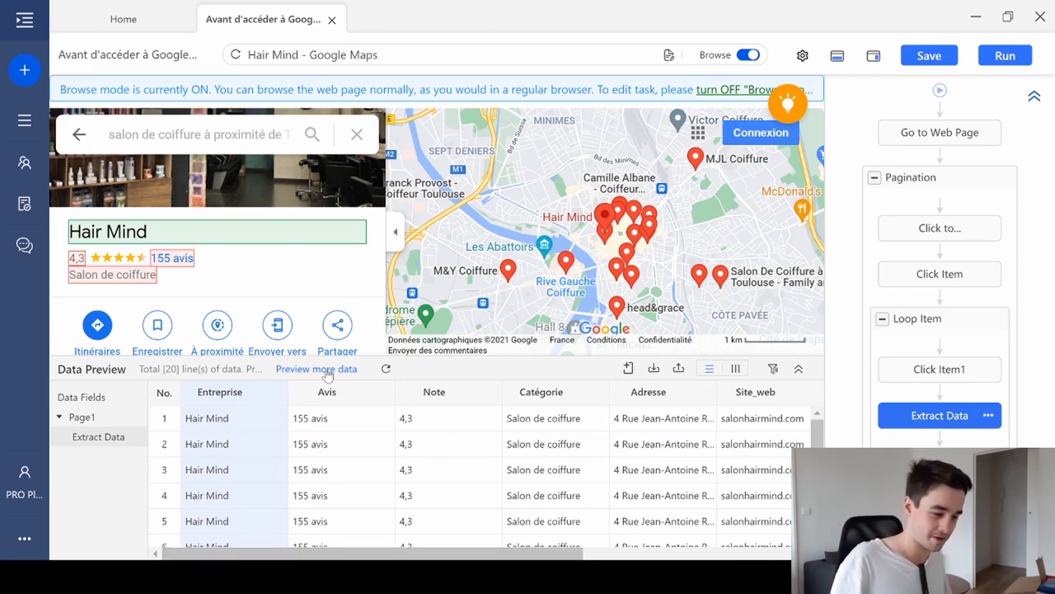
left_click(381, 392)
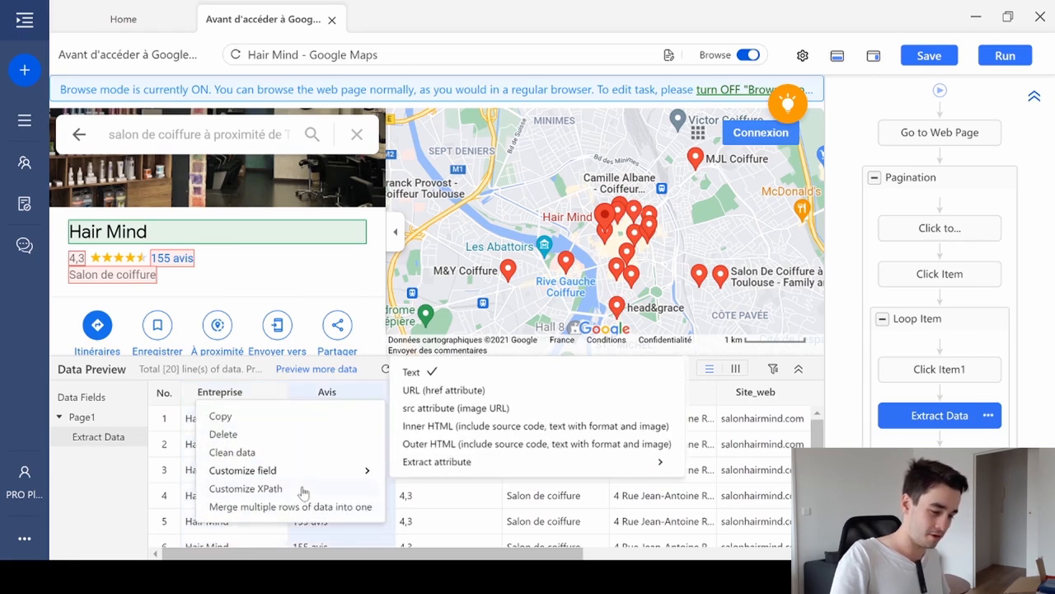
left_click(272, 488)
triple_click(272, 492)
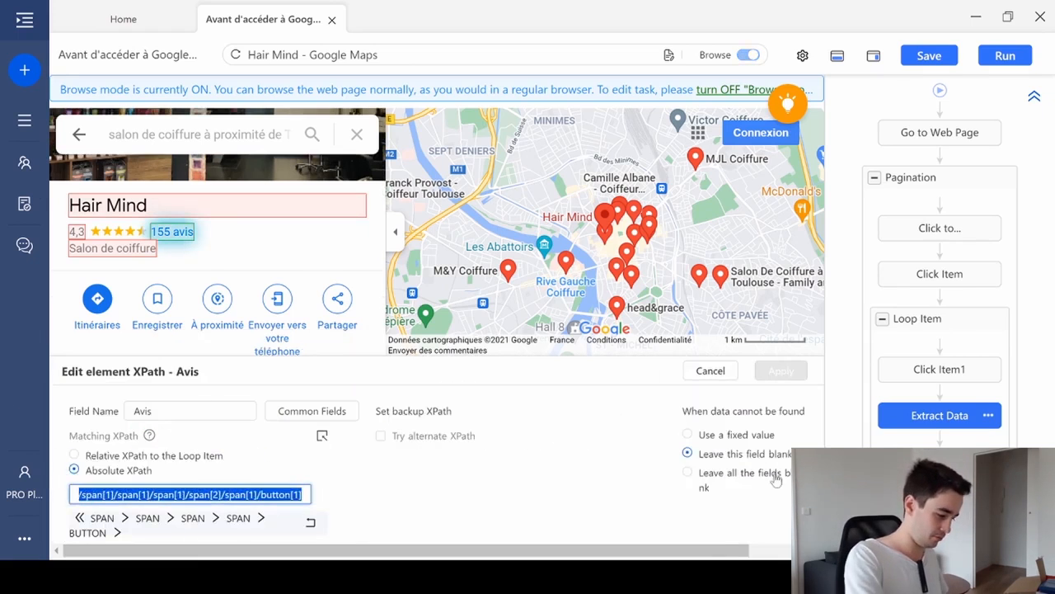
key("BackSpace")
key("alt+Tab")
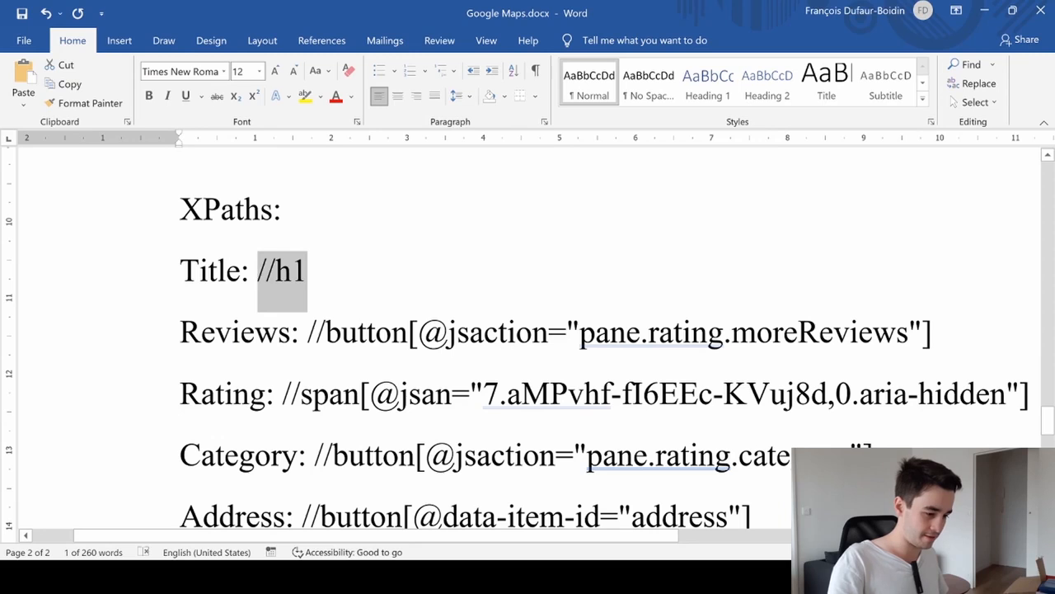
left_click_drag(307, 332, 931, 333)
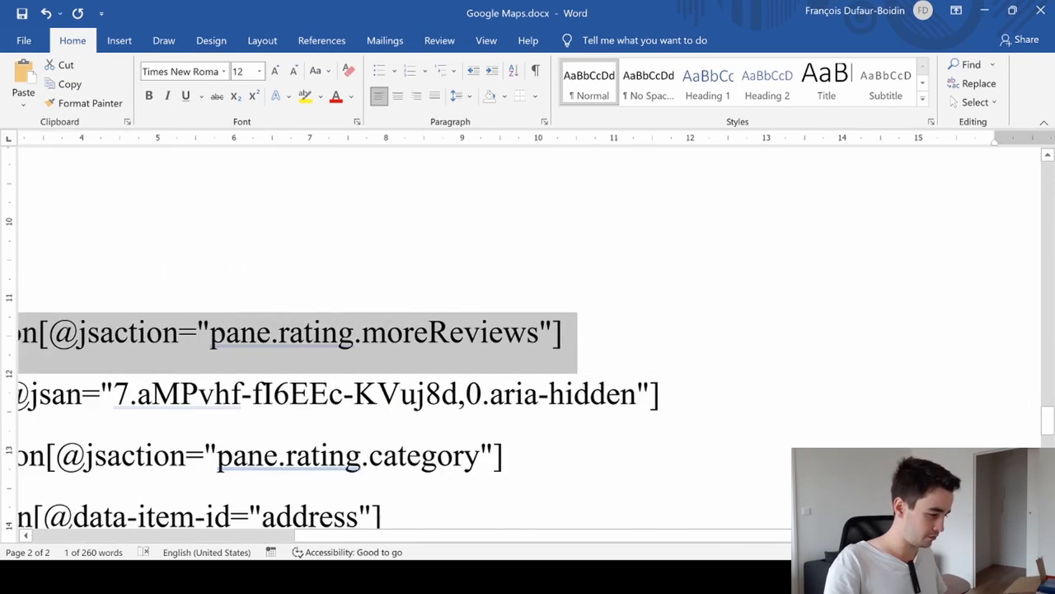
key("ctrl+c")
key("alt+Tab")
key("ctrl+v")
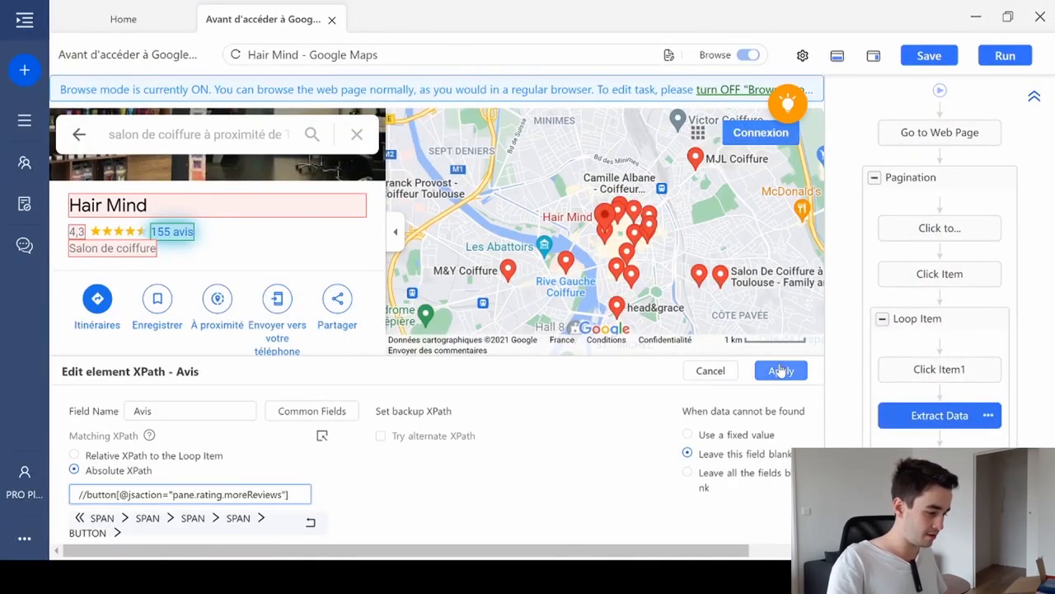
left_click(779, 370)
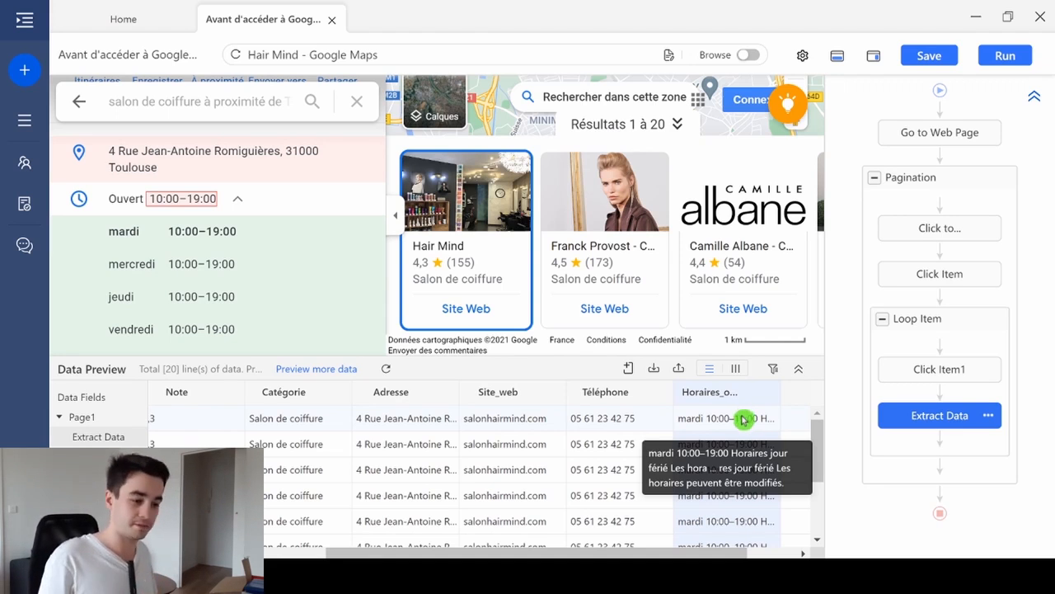
- Examine the weekly opening hours and the Téléphone field, and check the Phone Number XPath in the Word document Google Maps.docx
scroll(247, 239, "down", 2)
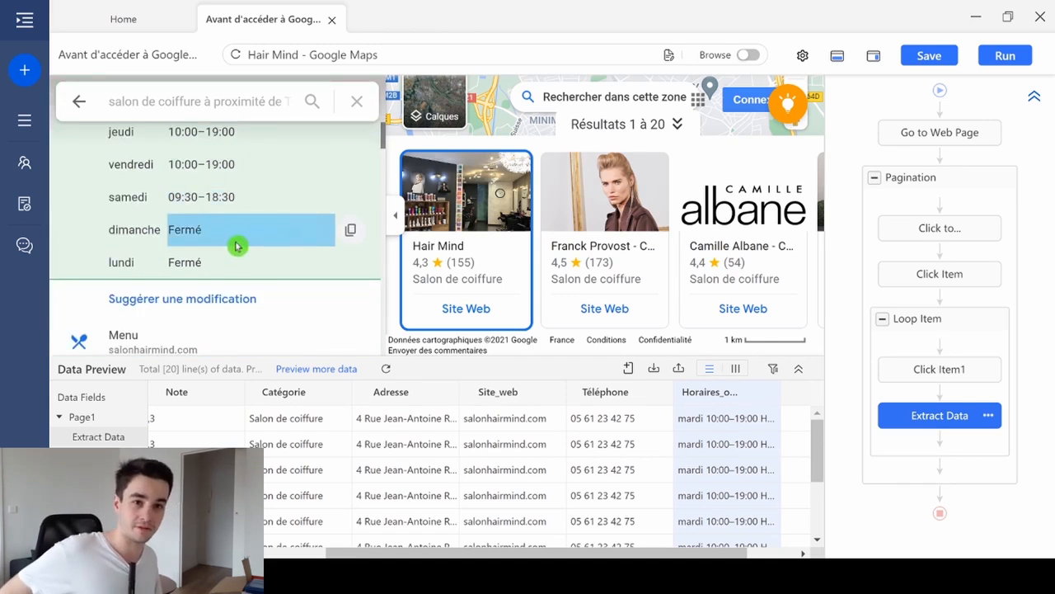
left_click(657, 394)
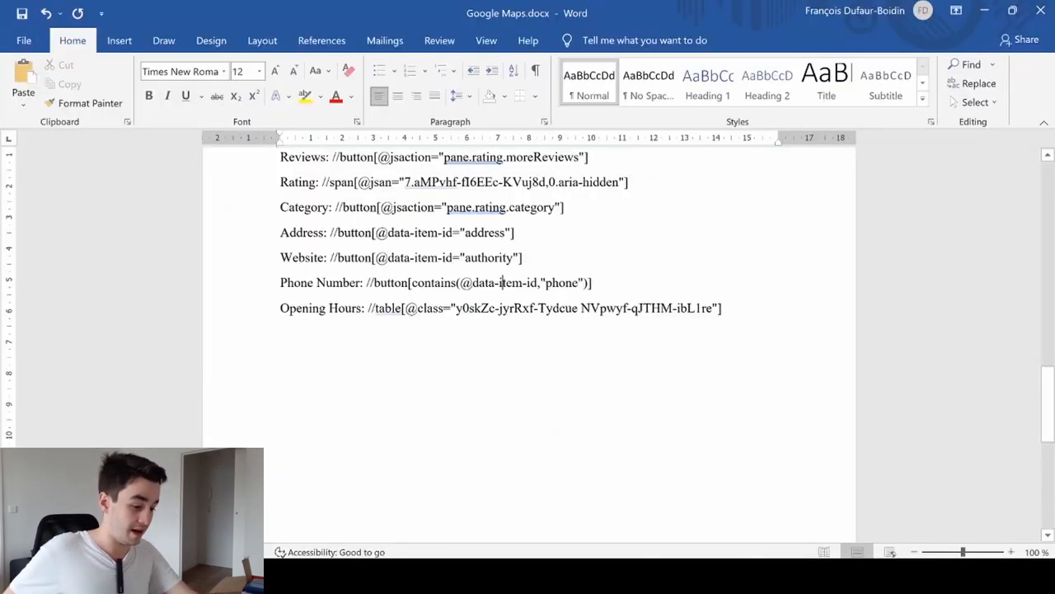
scroll(500, 282, "up", 7, "ctrl")
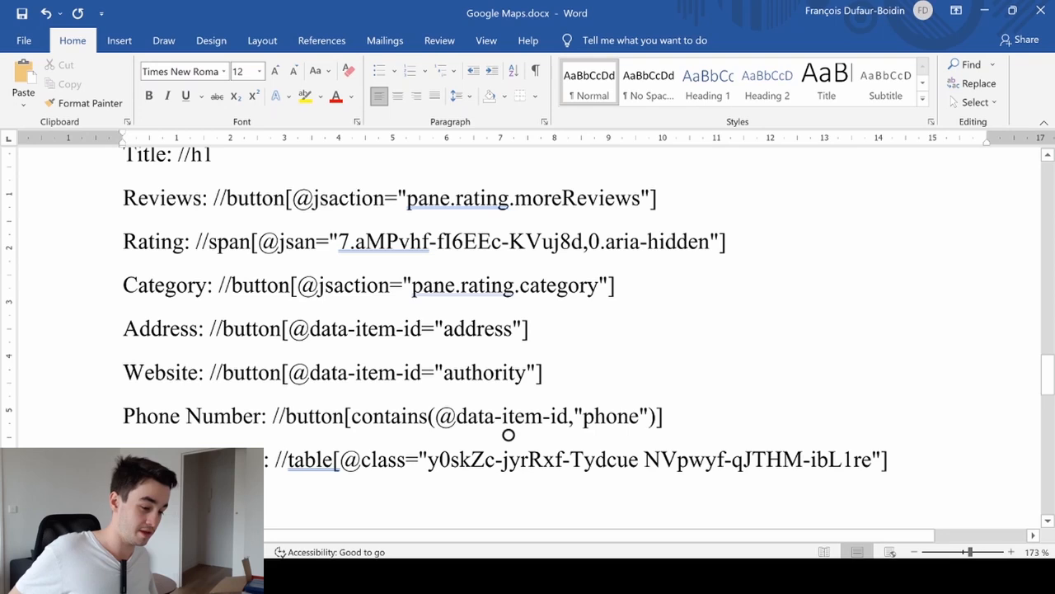
left_click_drag(663, 415, 274, 416)
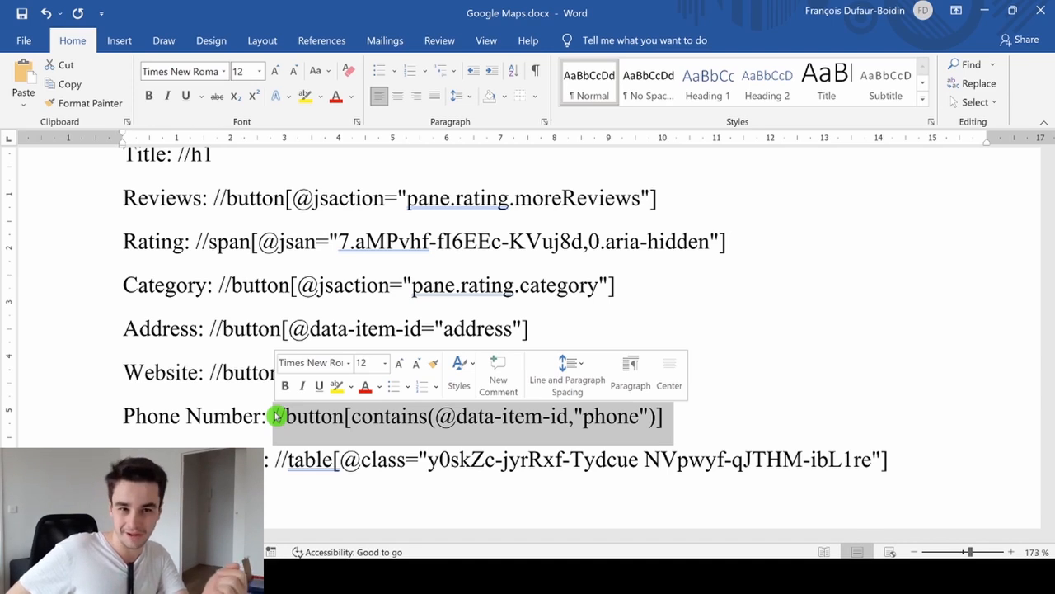
left_click(526, 438)
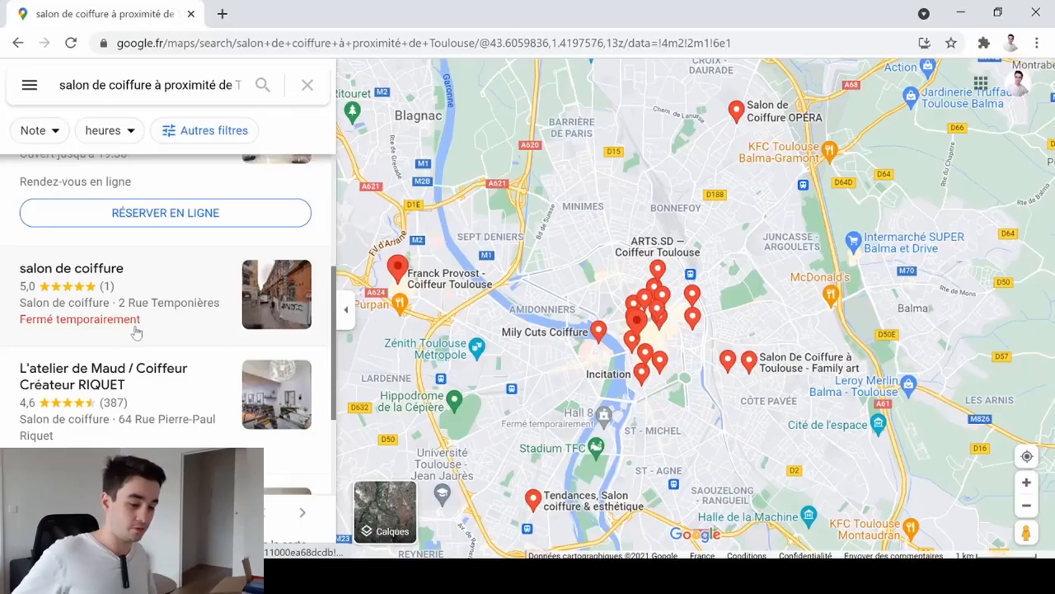
- In Chrome's Google Maps results, open the temporarily closed "salon de coiffure" listing and inspect its page code
scroll(136, 331, "down", 1)
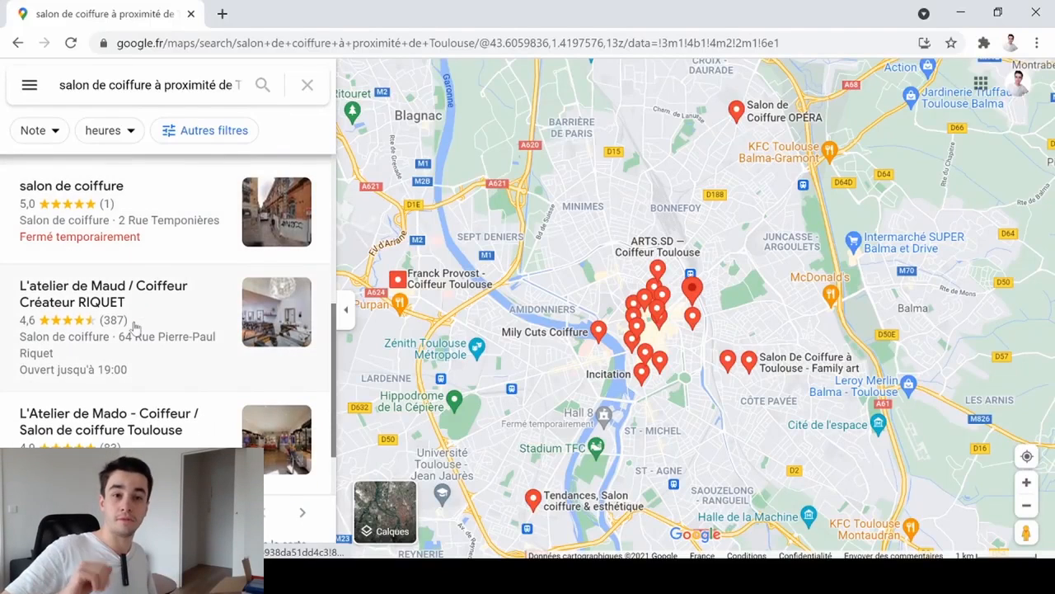
left_click(113, 211)
scroll(176, 213, "down", 1)
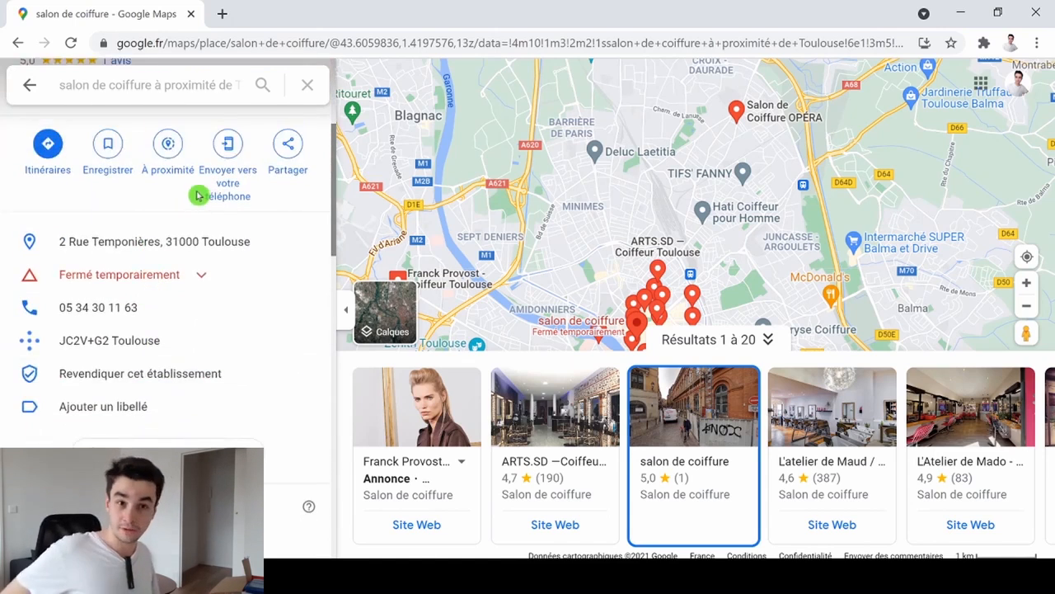
right_click(198, 194)
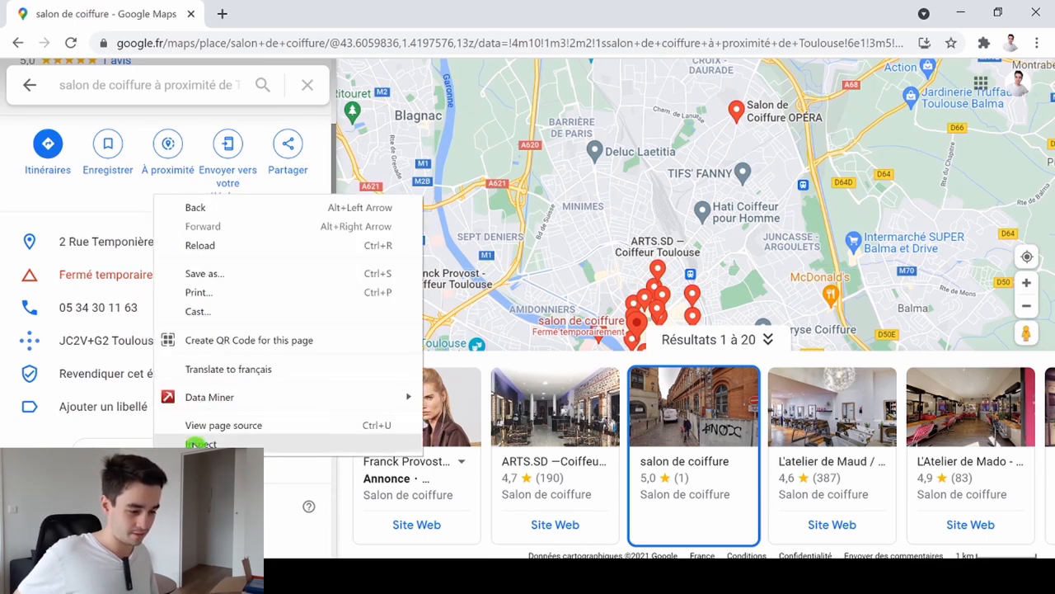
left_click(196, 445)
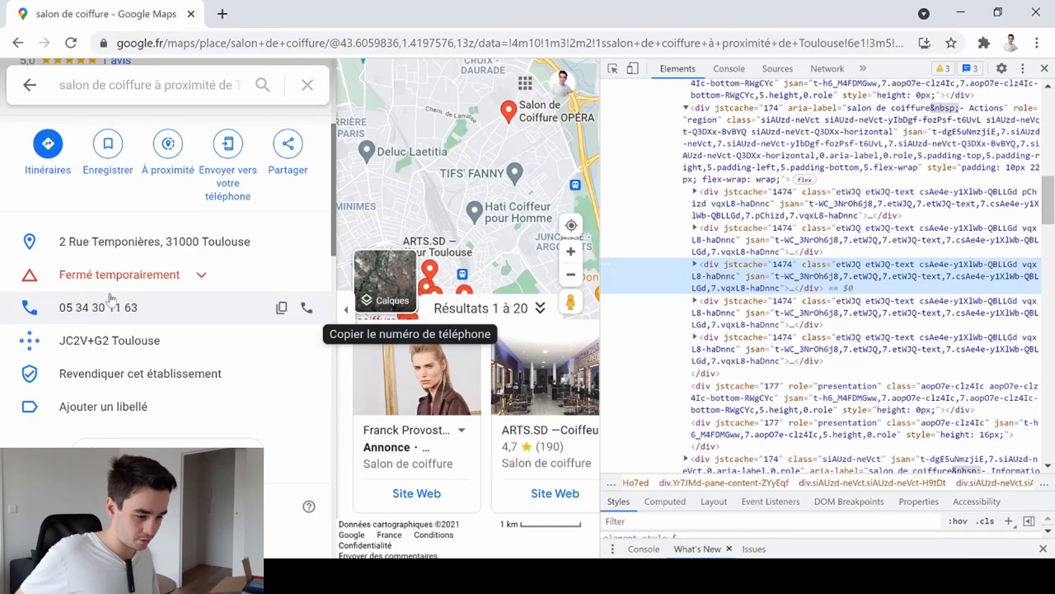
- Select the phone number's button element in the page code and copy the element
left_click(726, 245)
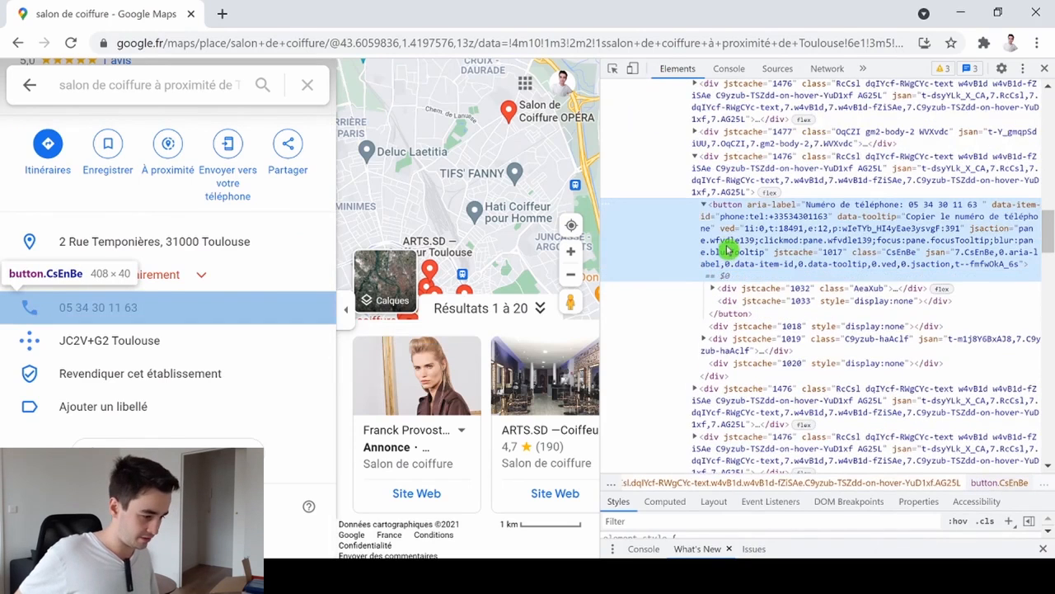
right_click(737, 255)
mouse_move(824, 304)
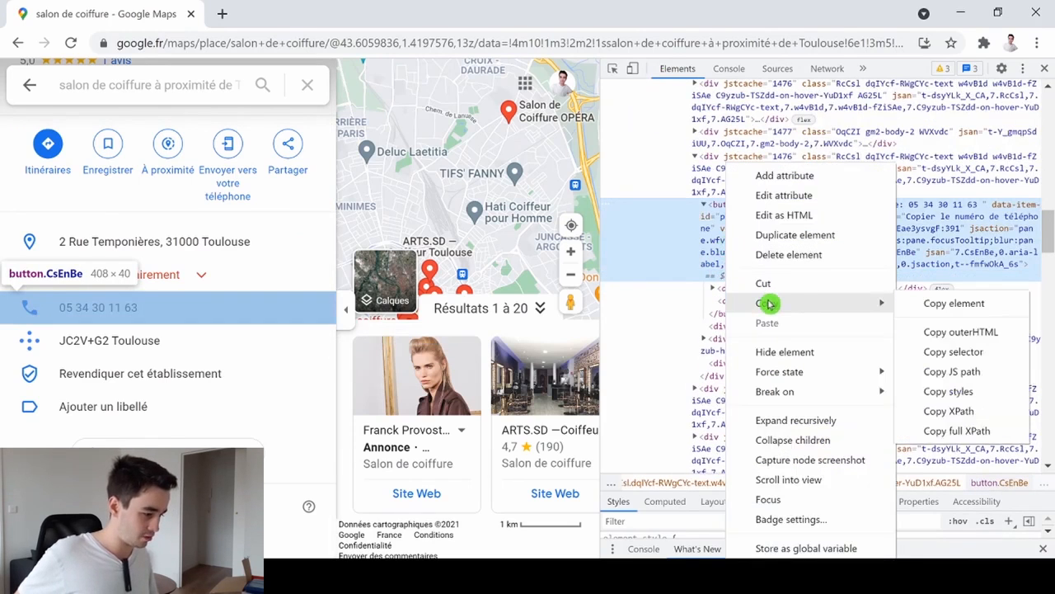
left_click(934, 307)
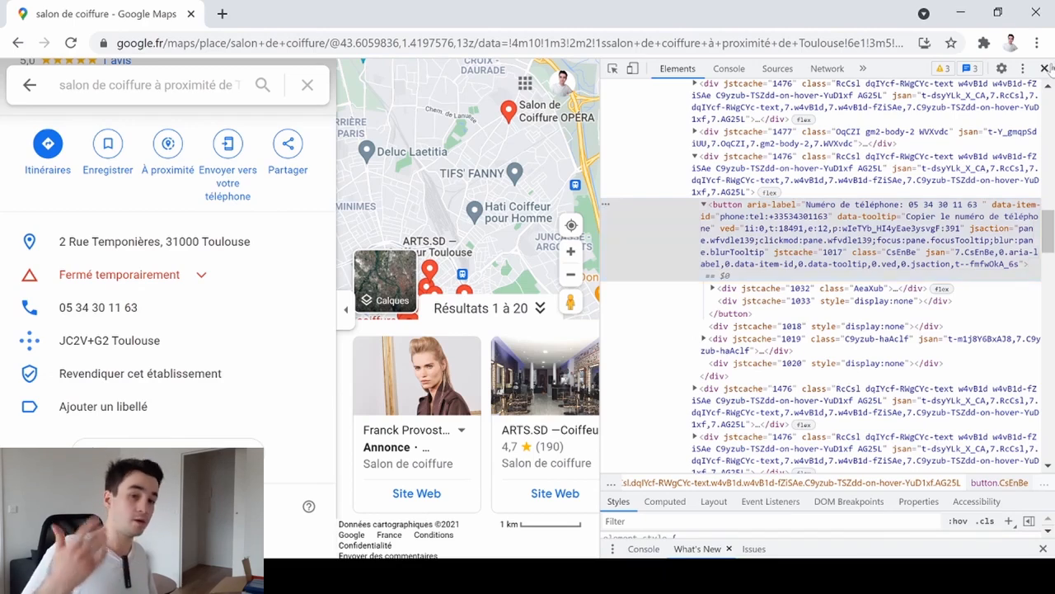
left_click(1045, 68)
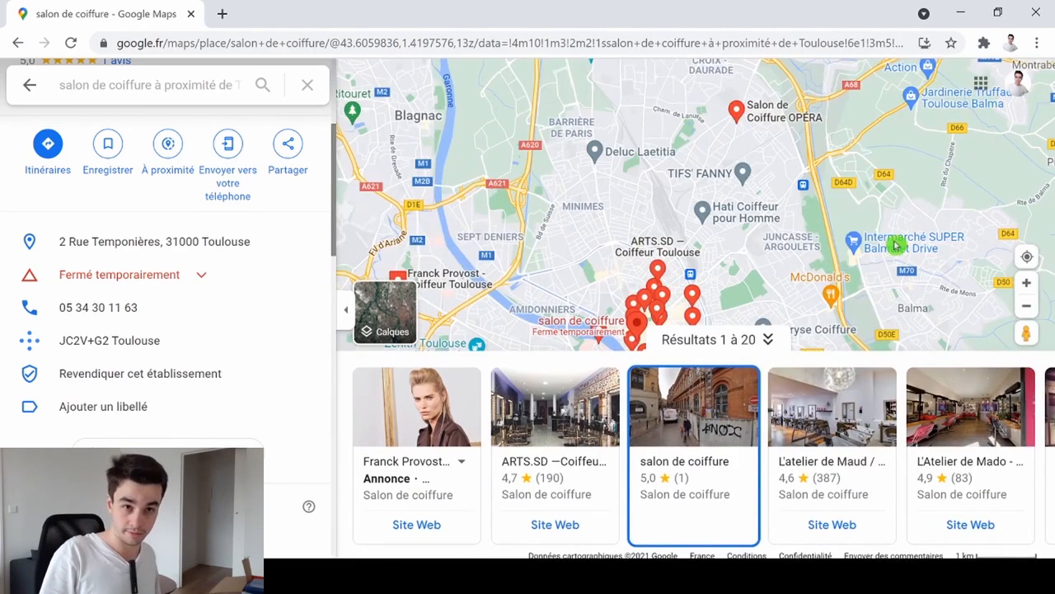
key("alt+Tab")
left_click(325, 448)
key("ctrl+v")
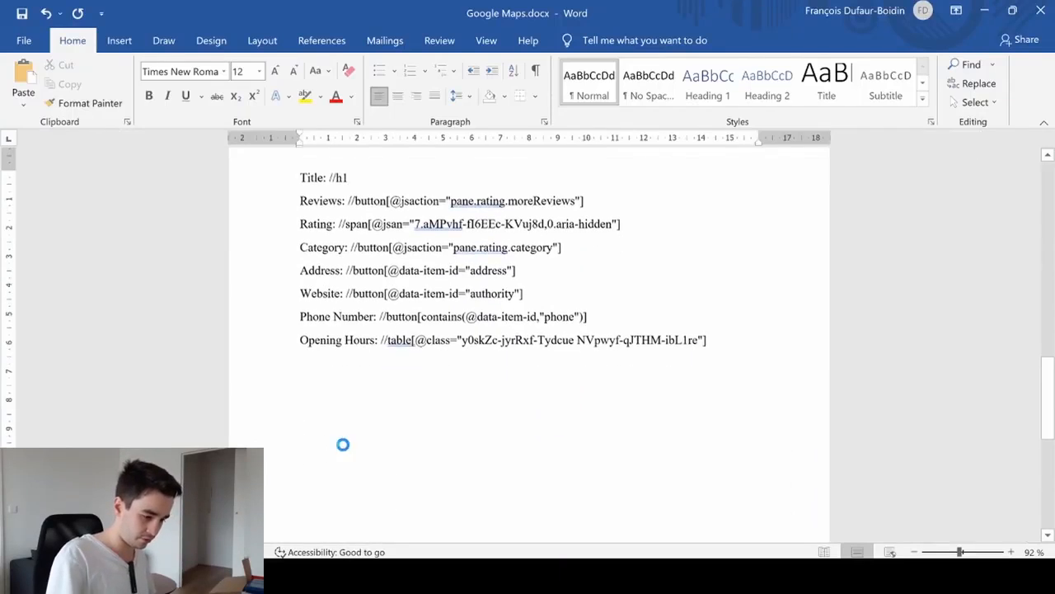
scroll(528, 347, "up", 1)
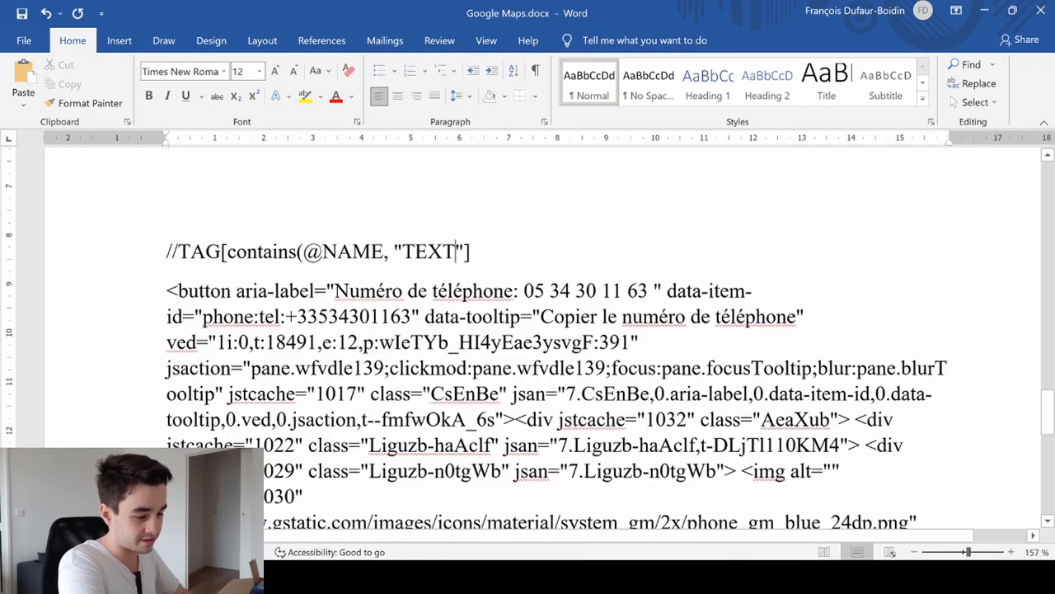
- Highlight the word button in yellow in the pasted element code and replace the template's TAG placeholder with button
left_click(132, 255)
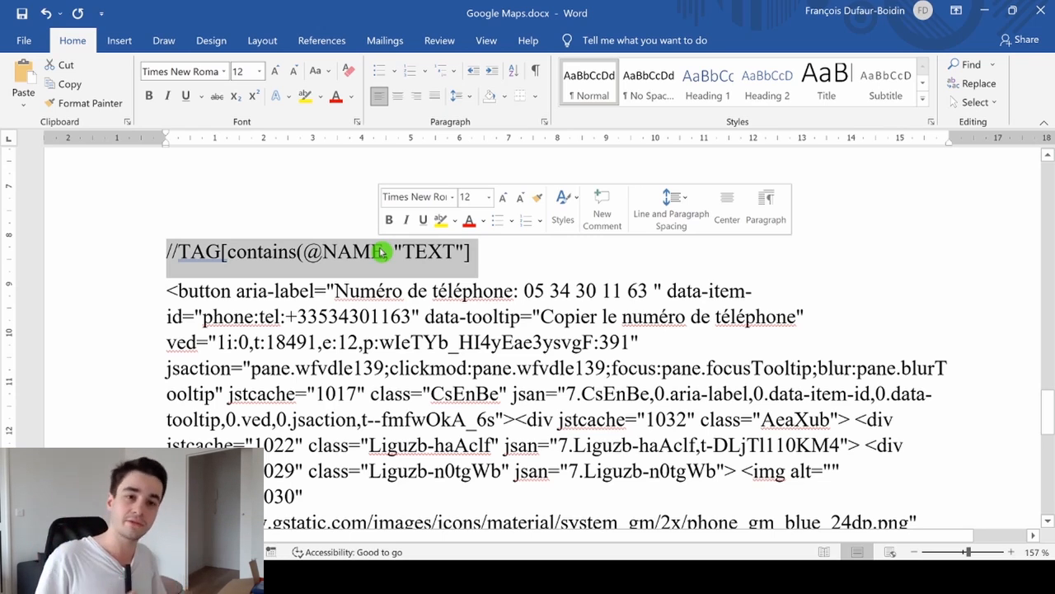
double_click(360, 252)
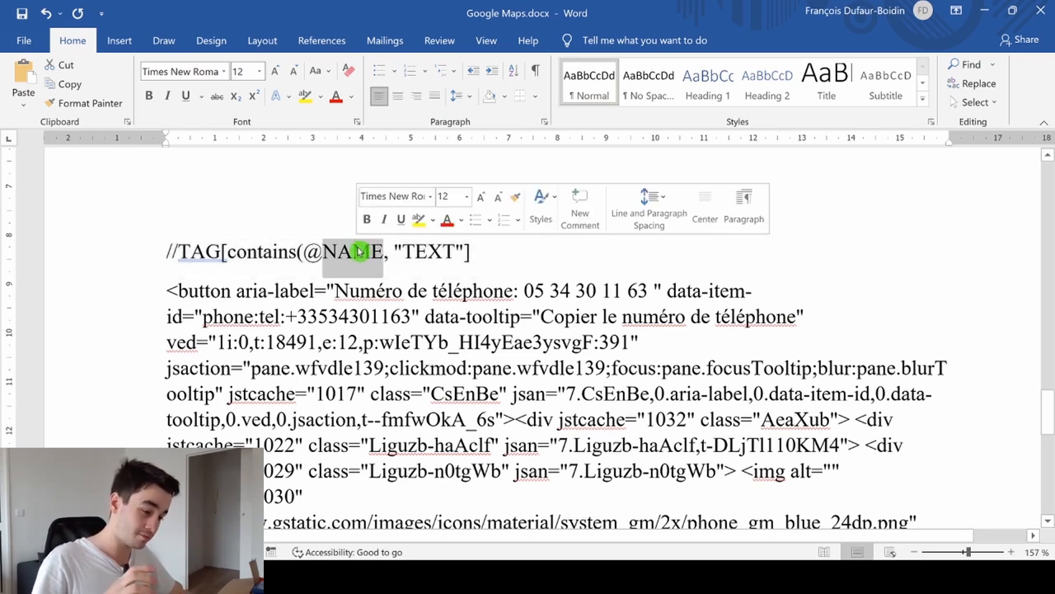
left_click(428, 251)
double_click(428, 251)
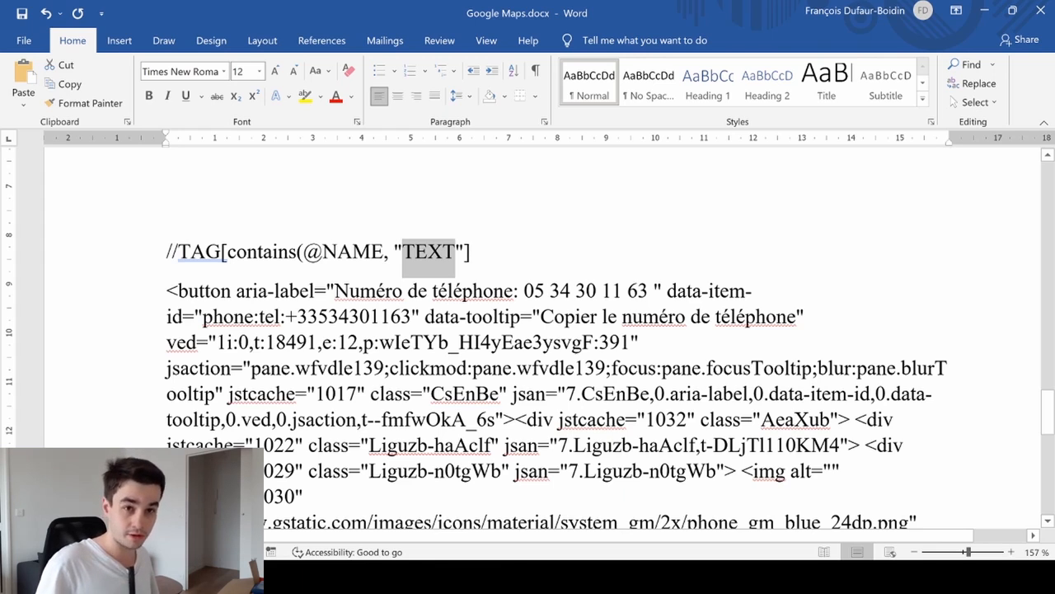
double_click(204, 290)
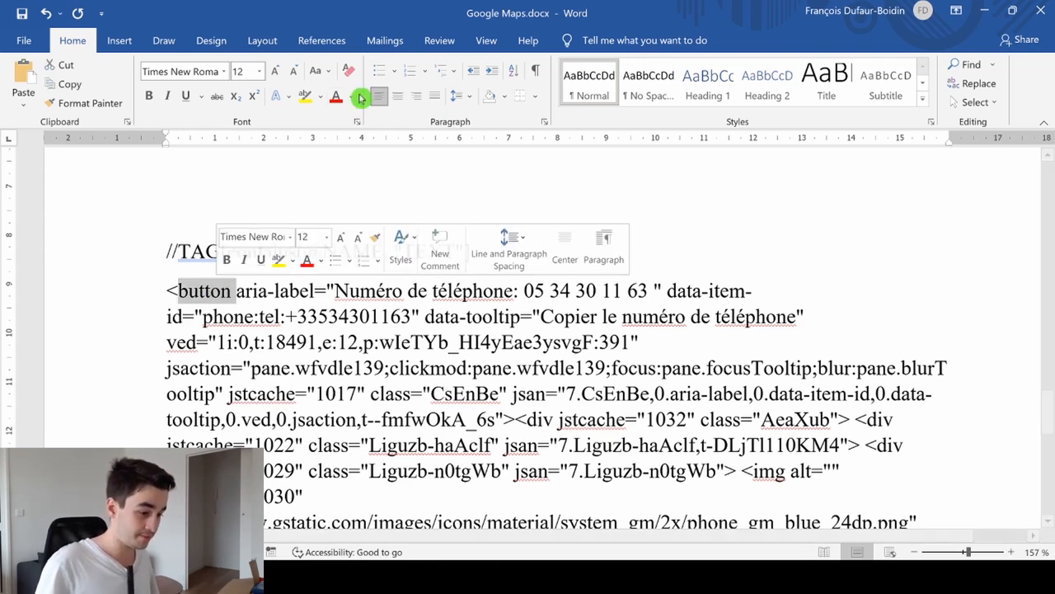
left_click(305, 98)
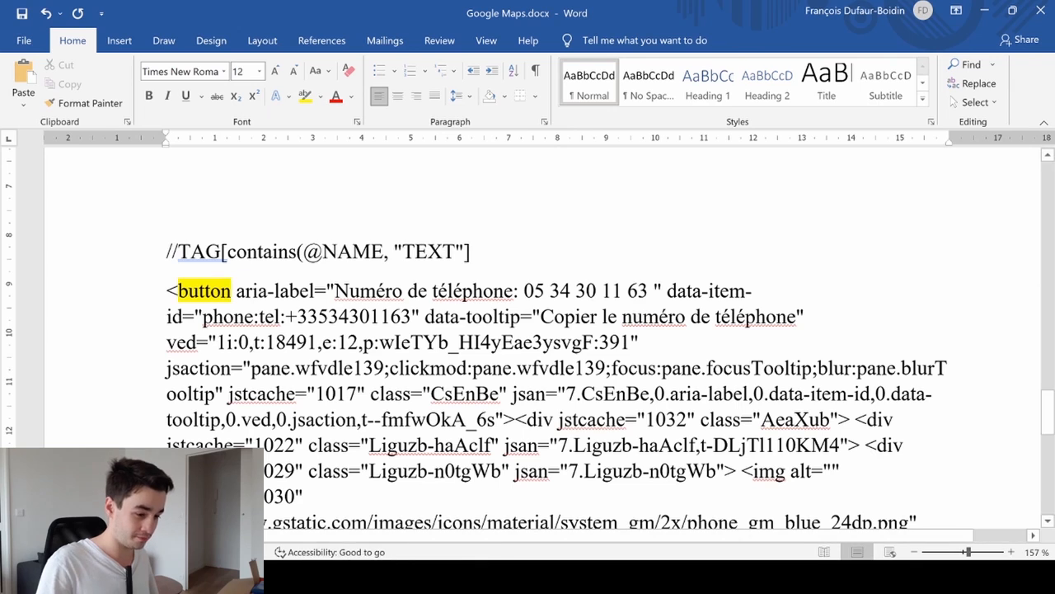
double_click(206, 251)
type("button")
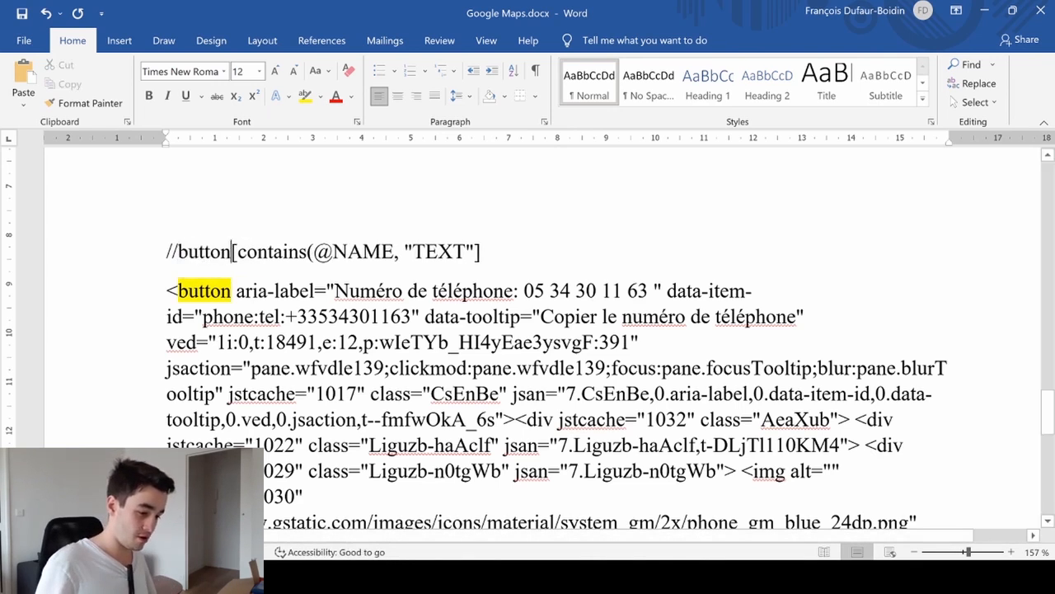
- Replace the template's NAME placeholder with aria-label and highlight aria-label in yellow in the pasted element code
left_click_drag(333, 251, 395, 249)
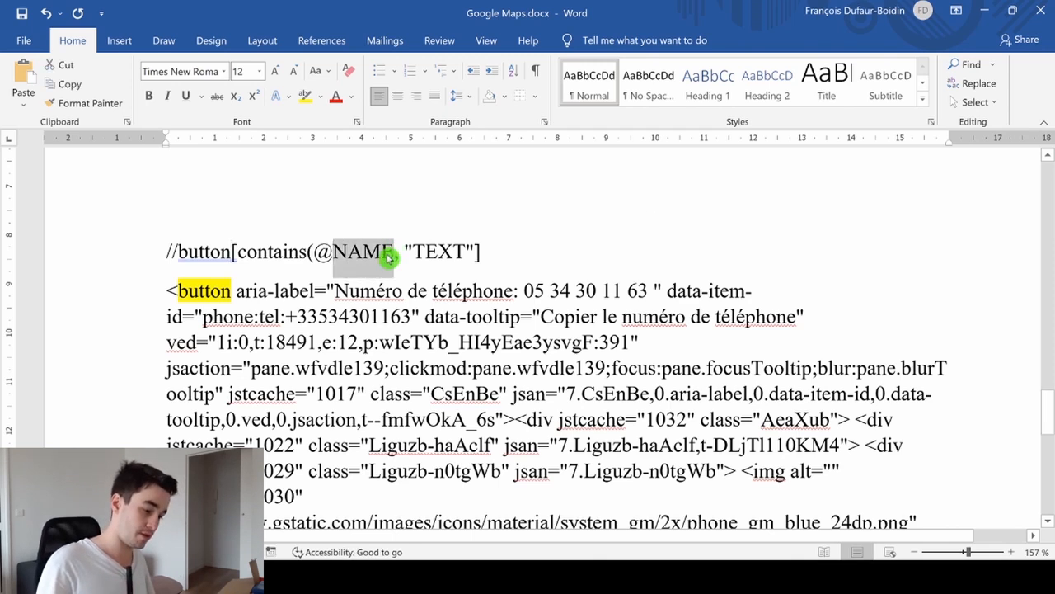
left_click(392, 251)
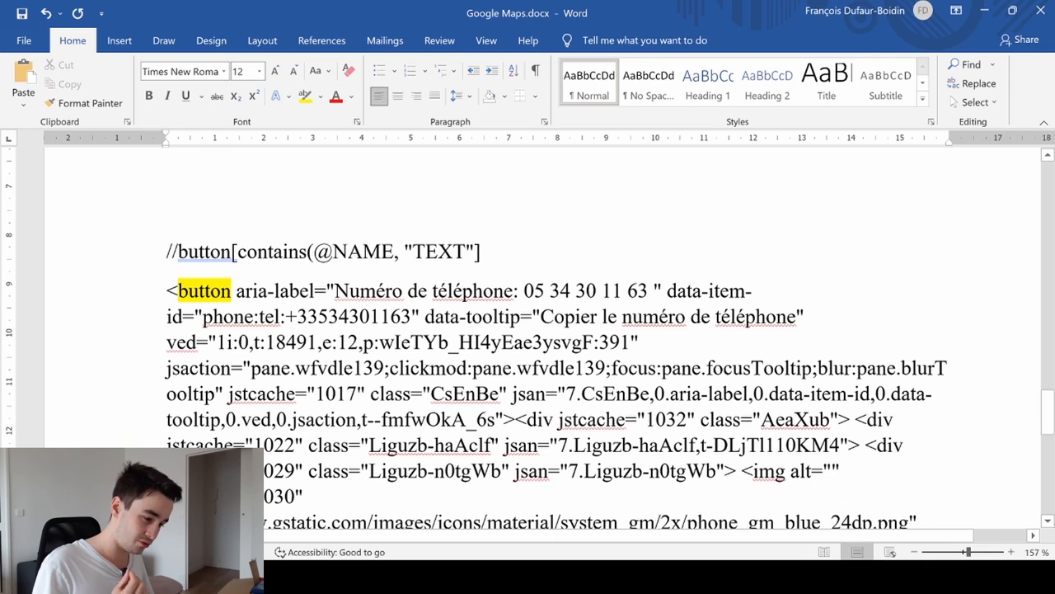
left_click_drag(327, 290, 314, 291)
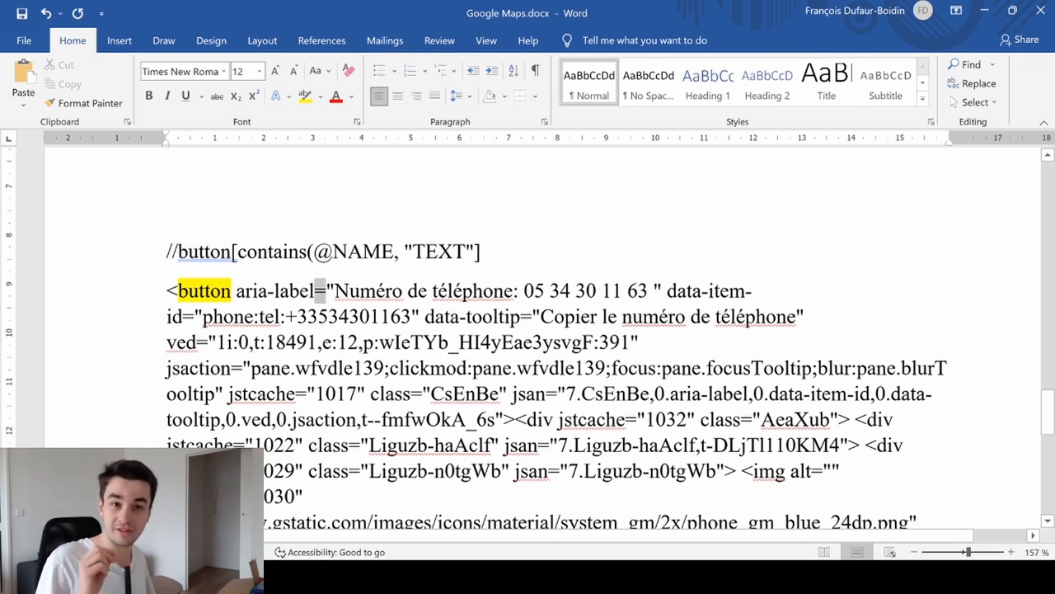
left_click_drag(237, 290, 298, 290)
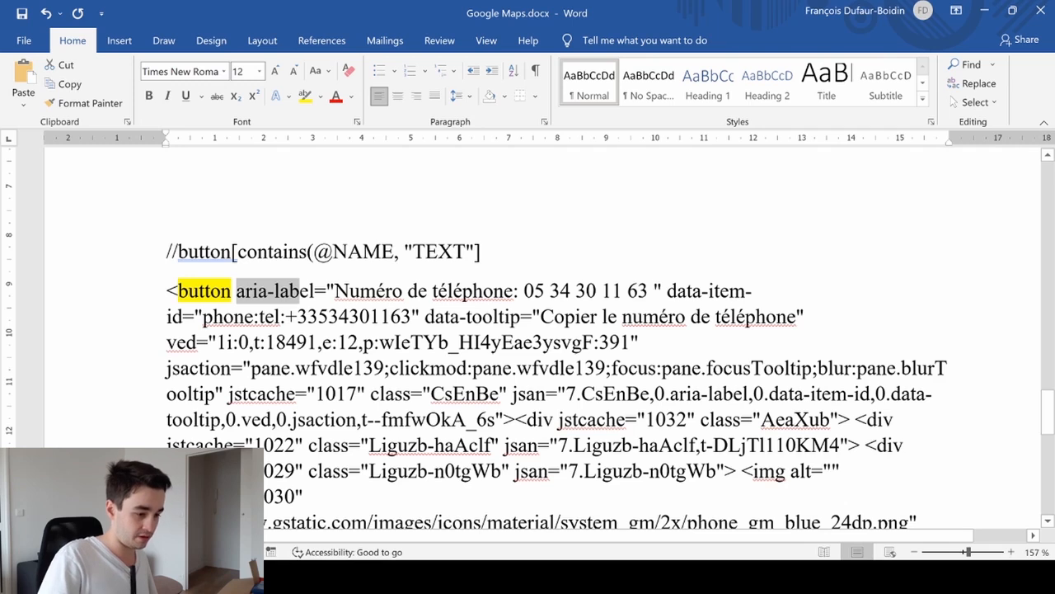
left_click(331, 252)
key("ctrl+v")
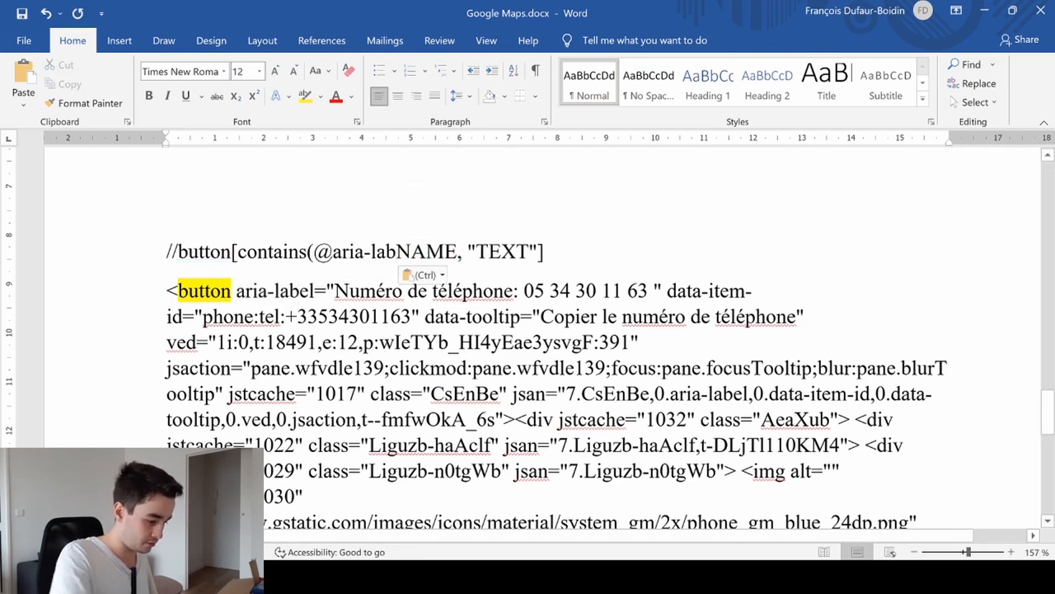
key("Delete")
key("Delete")
key("Delete")
key("Delete")
type("el")
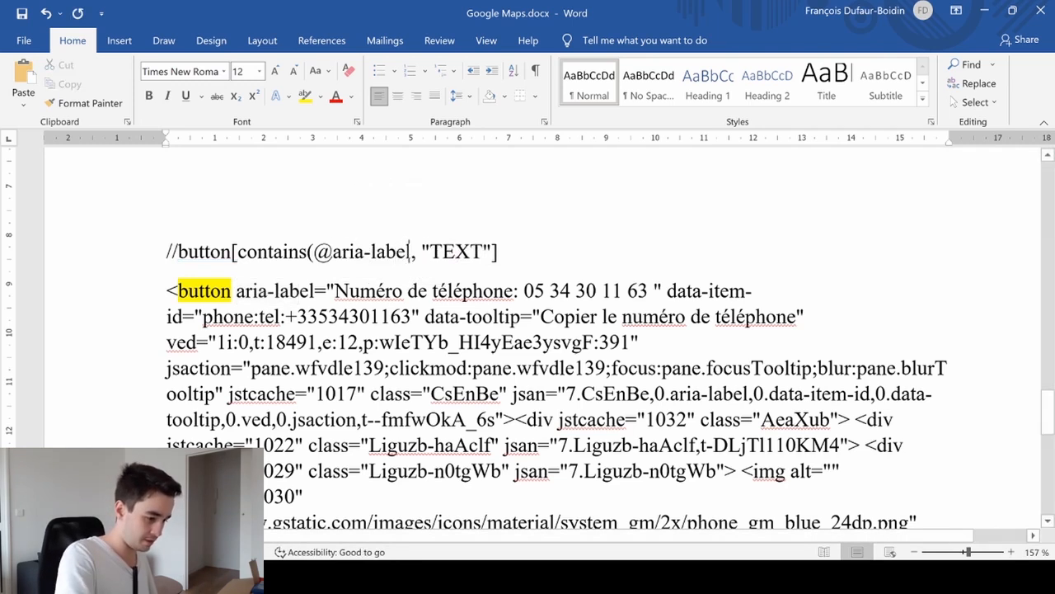
left_click_drag(237, 290, 315, 291)
left_click(388, 266)
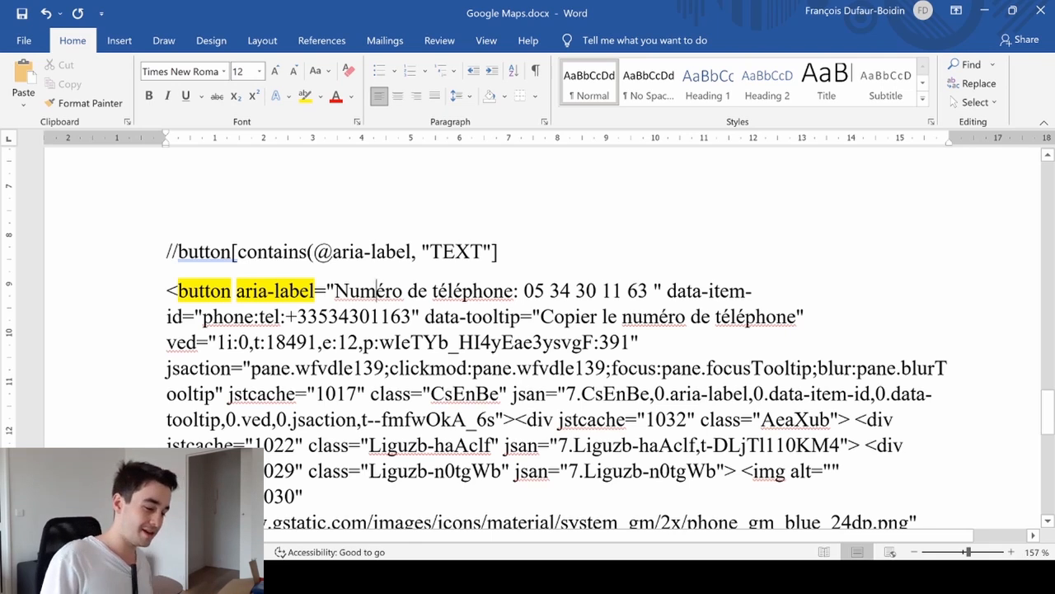
- Replace the template's TEXT placeholder with Numéro de téléphone from the element code, leaving no spaces inside the quotation marks
left_click_drag(334, 290, 513, 290)
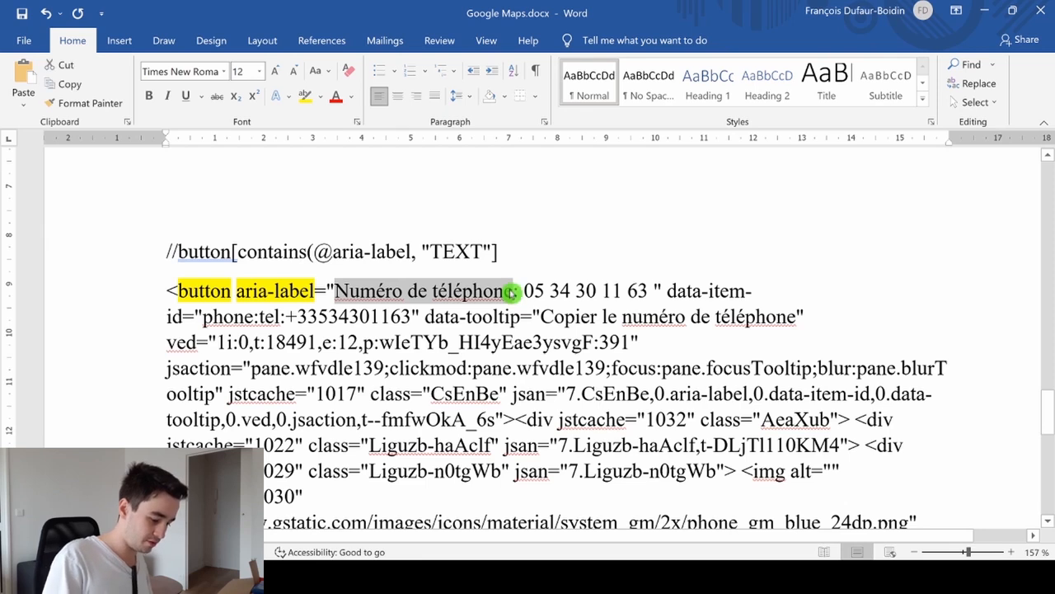
left_click(460, 261, "ctrl")
double_click(460, 262)
key("ctrl+v")
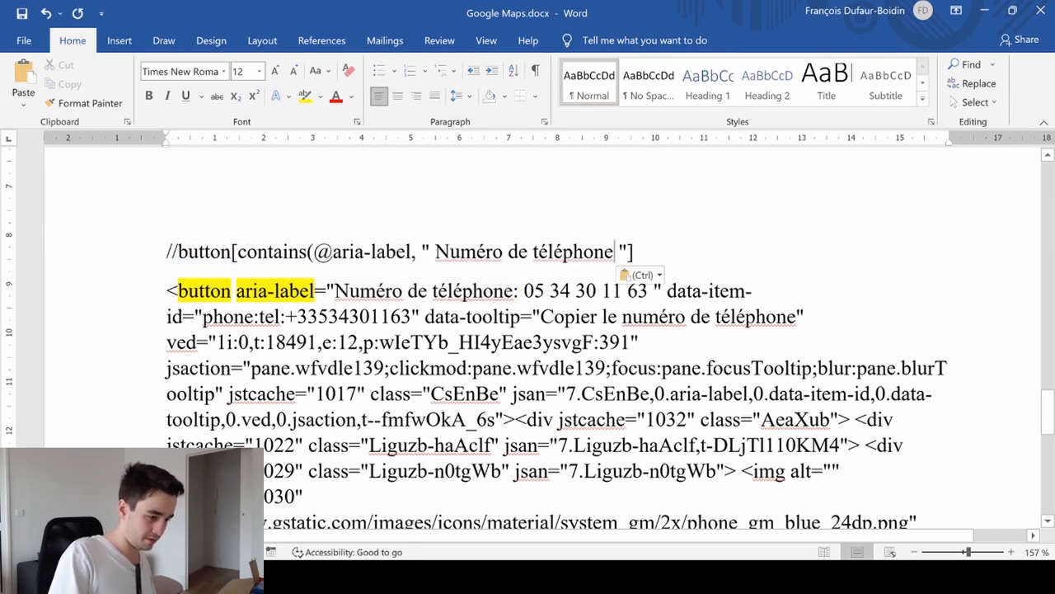
left_click(436, 252)
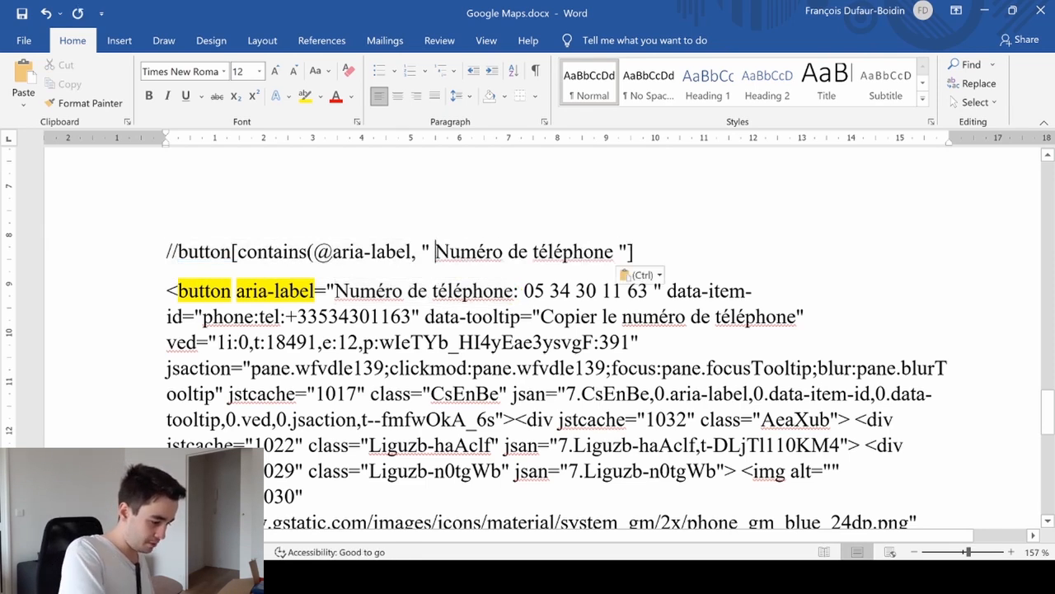
key("BackSpace")
left_click(614, 252)
key("BackSpace")
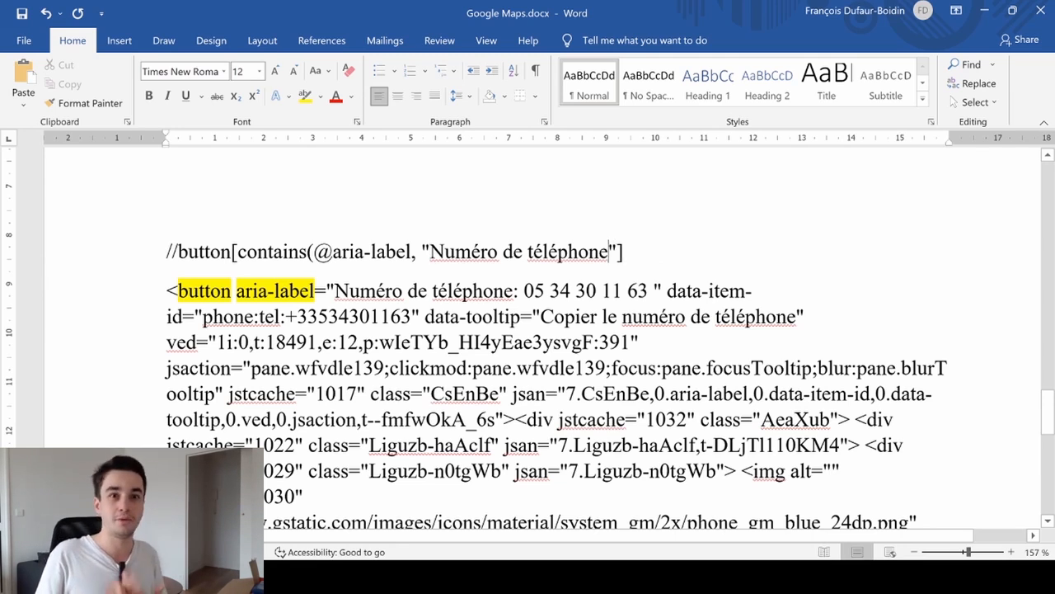
- Highlight the whole aria-label XPath line in yellow and insert three blank lines between it and the element code
left_click(82, 258)
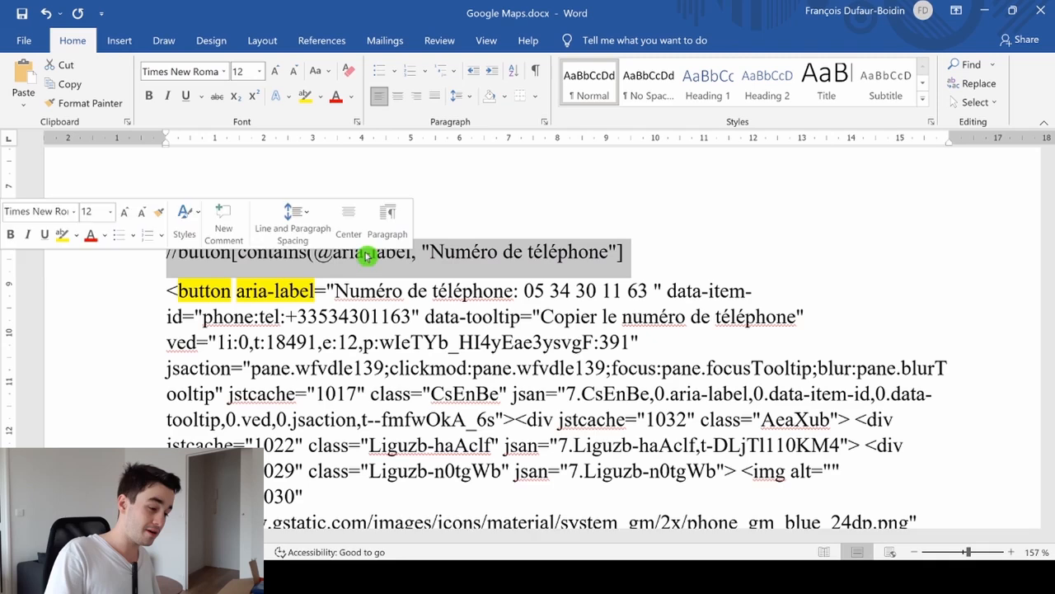
left_click(307, 98)
left_click(690, 247)
key("Return")
key("Return")
key("Return")
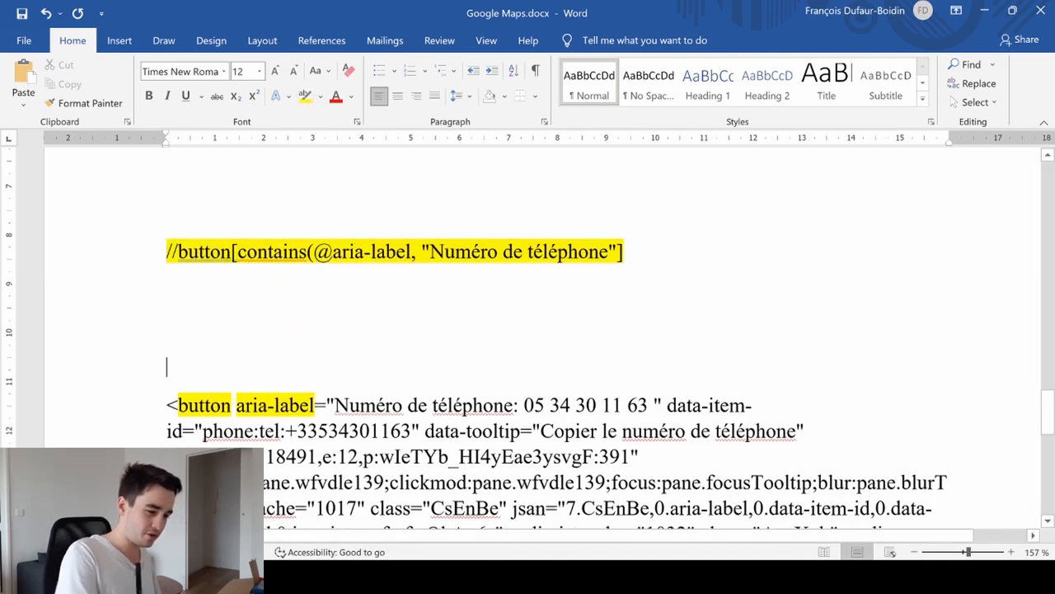
scroll(657, 339, "up", 4)
left_click_drag(657, 339, 303, 339)
key("ctrl+c")
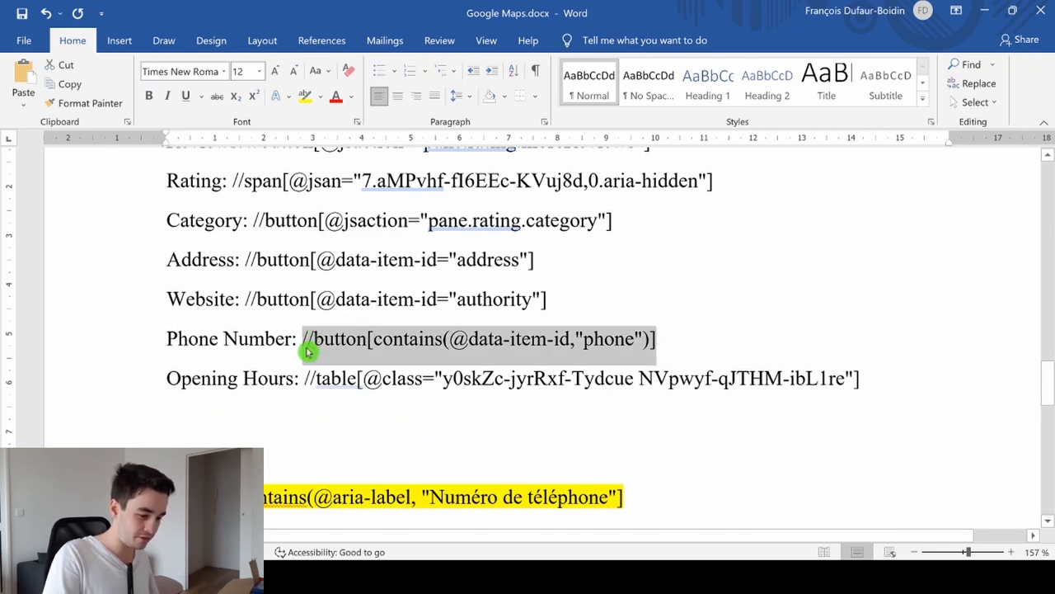
scroll(306, 343, "down", 3)
left_click(483, 413)
key("ctrl+v")
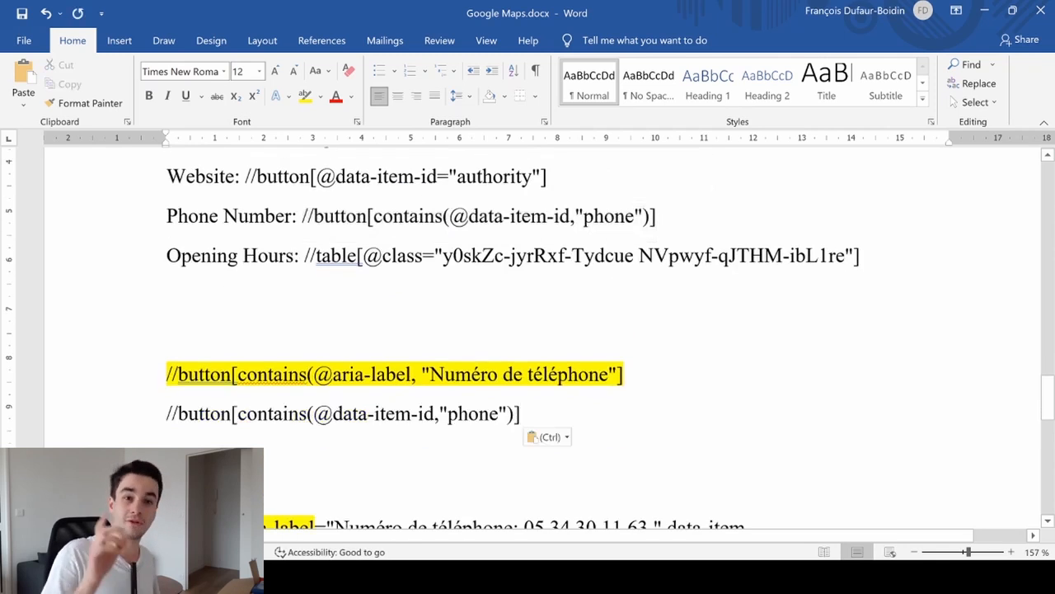
- Switch to the salon de coiffure listing in Chrome and open the XPath Helper extension
key("alt+Tab")
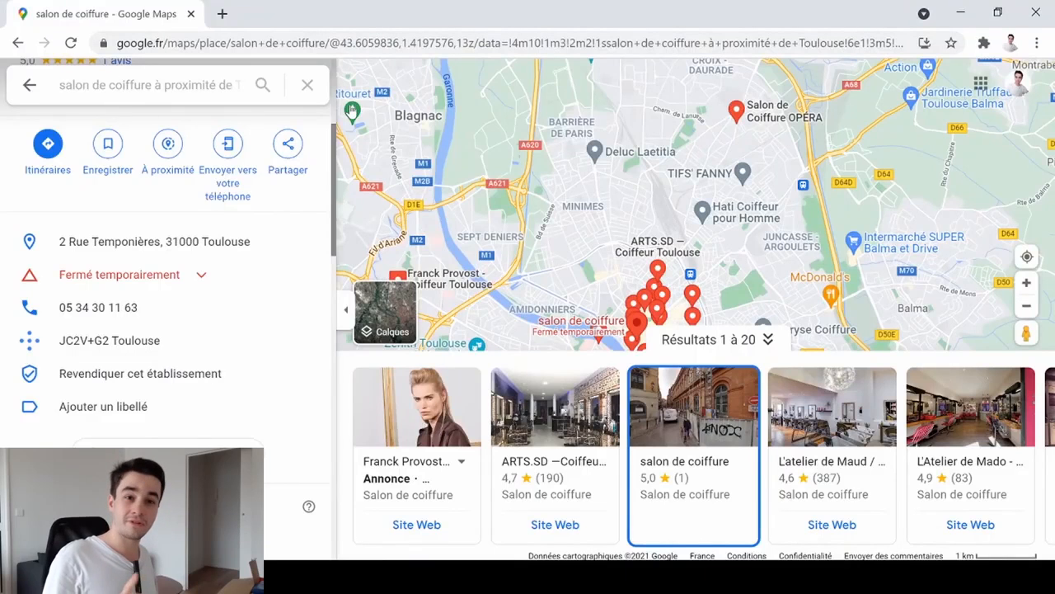
scroll(188, 248, "up", 1)
scroll(188, 248, "up", 2)
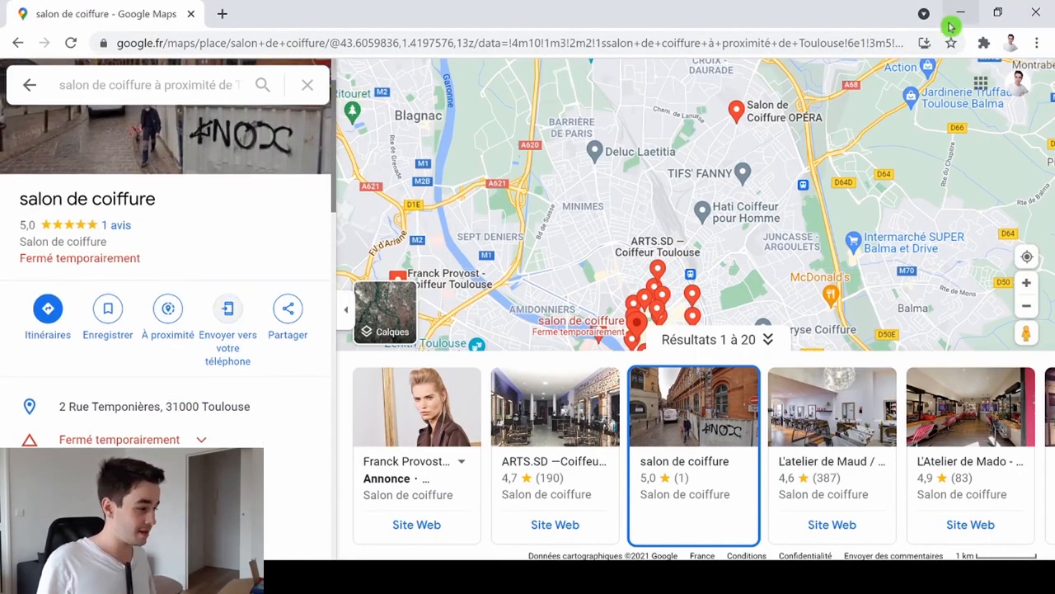
left_click(983, 43)
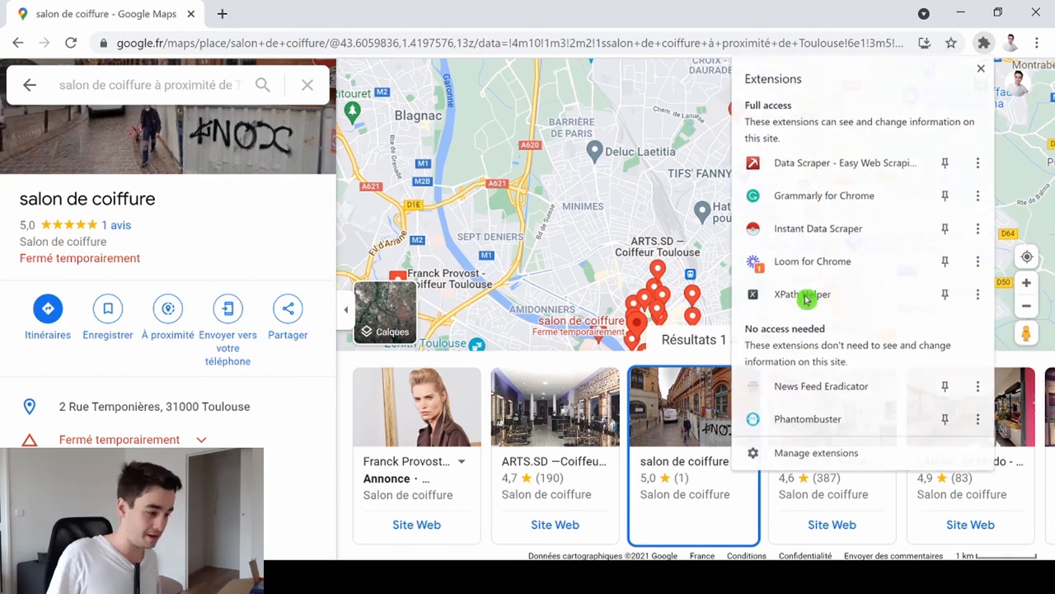
left_click(804, 294)
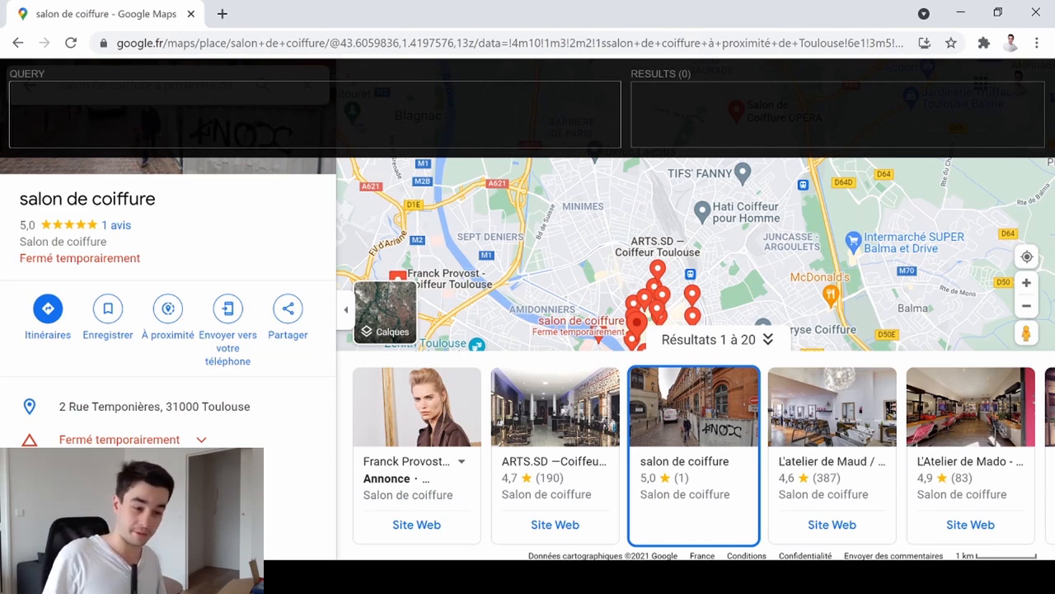
key("alt+Tab")
left_click_drag(624, 375, 168, 363)
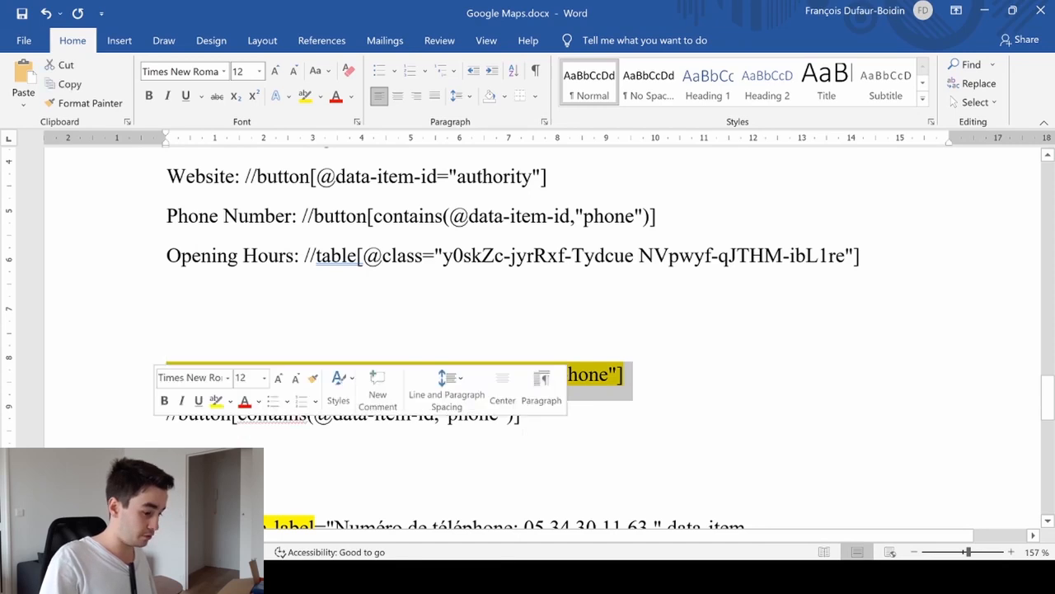
key("ctrl+c")
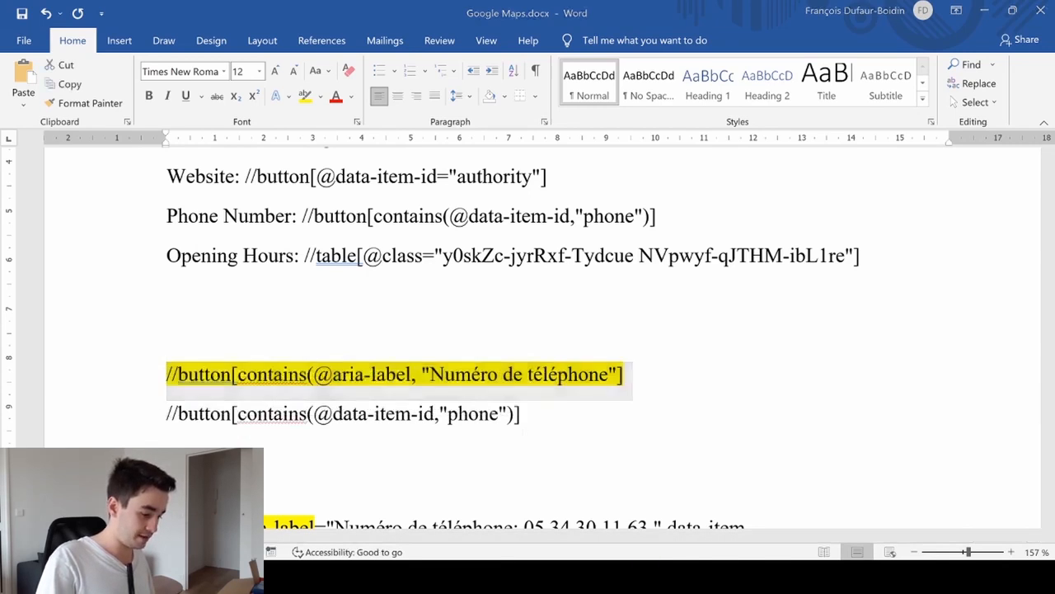
key("alt+Tab")
key("ctrl+v")
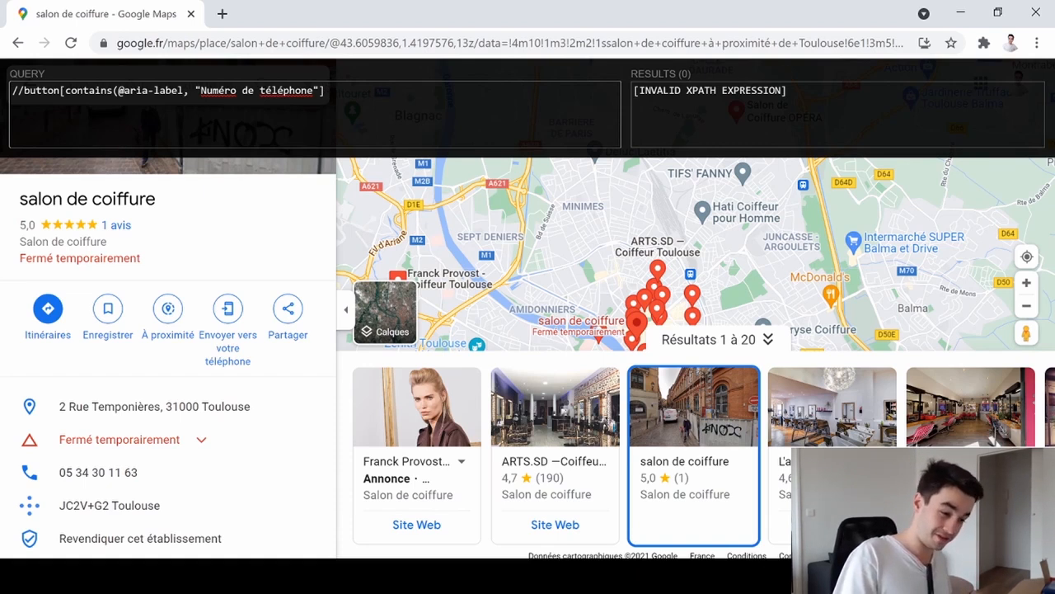
- Add the missing closing parenthesis after "Numéro de téléphone" in the query, select the corrected XPath and switch back to Google Maps.docx in Word
key("Left")
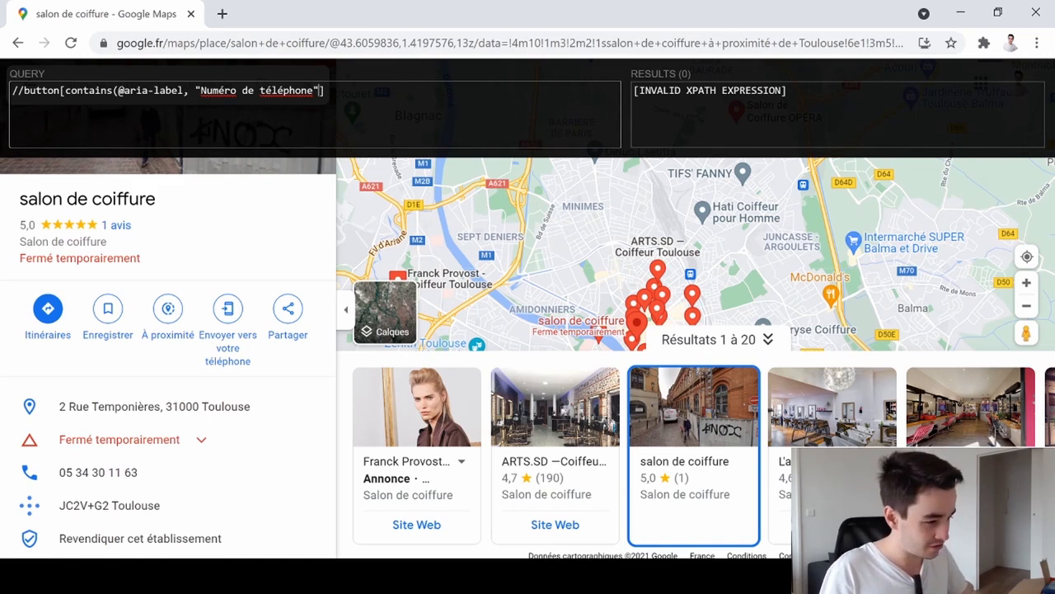
type(")")
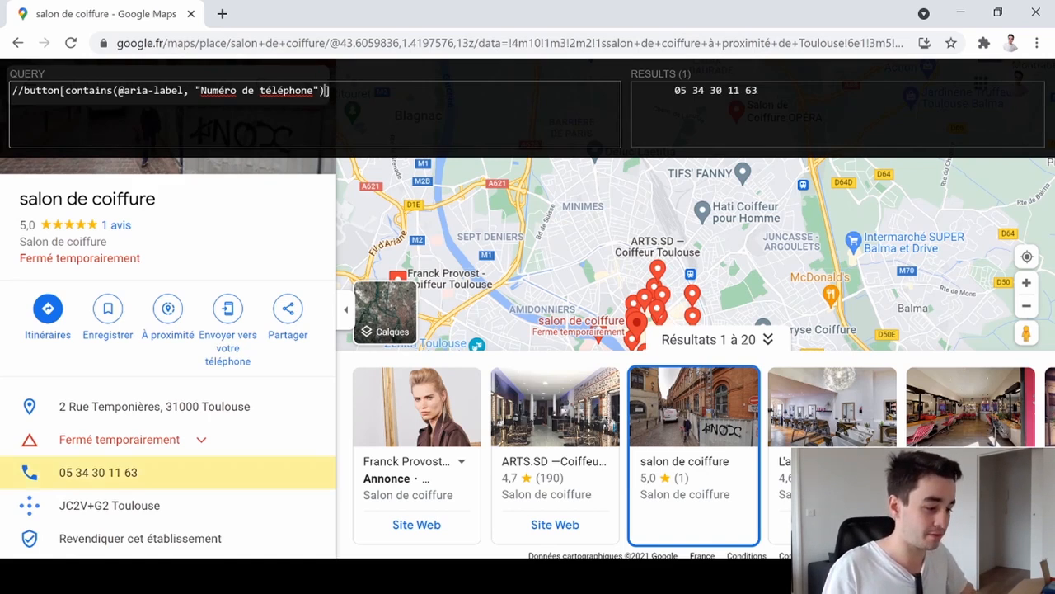
key("ctrl+a")
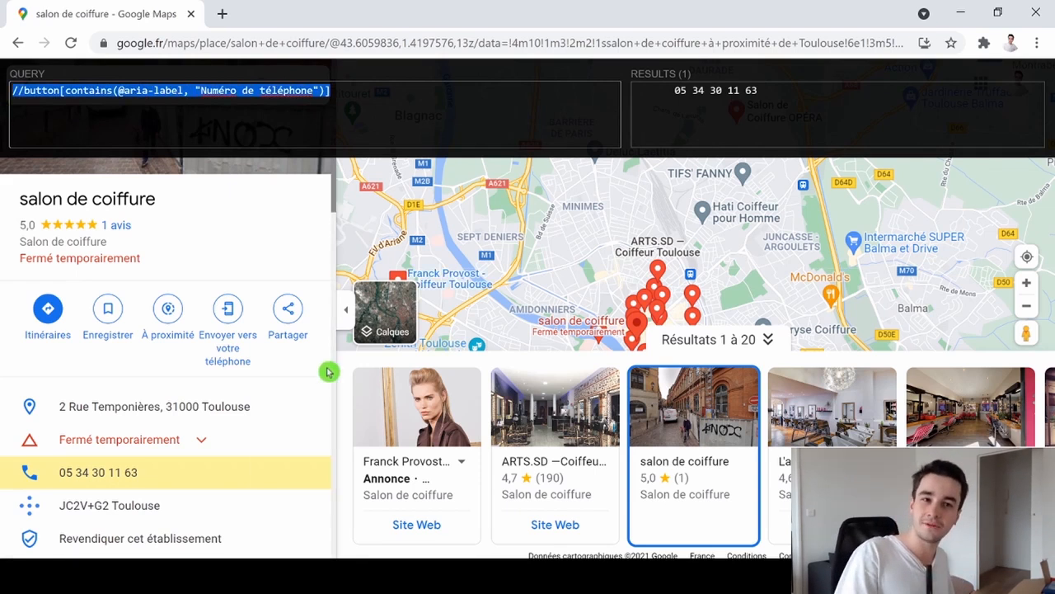
left_click(396, 576)
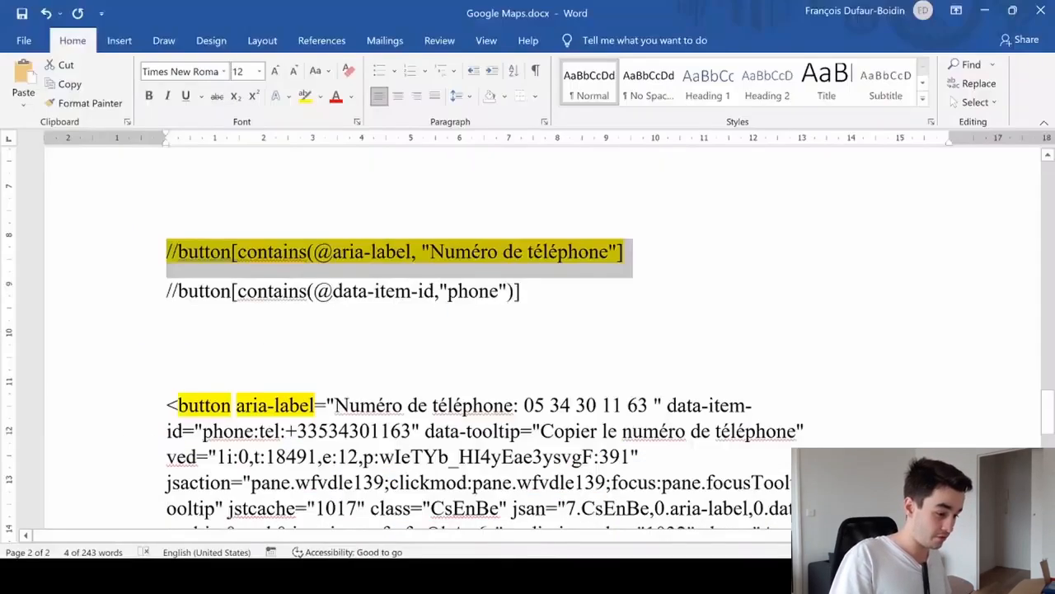
triple_click(347, 292)
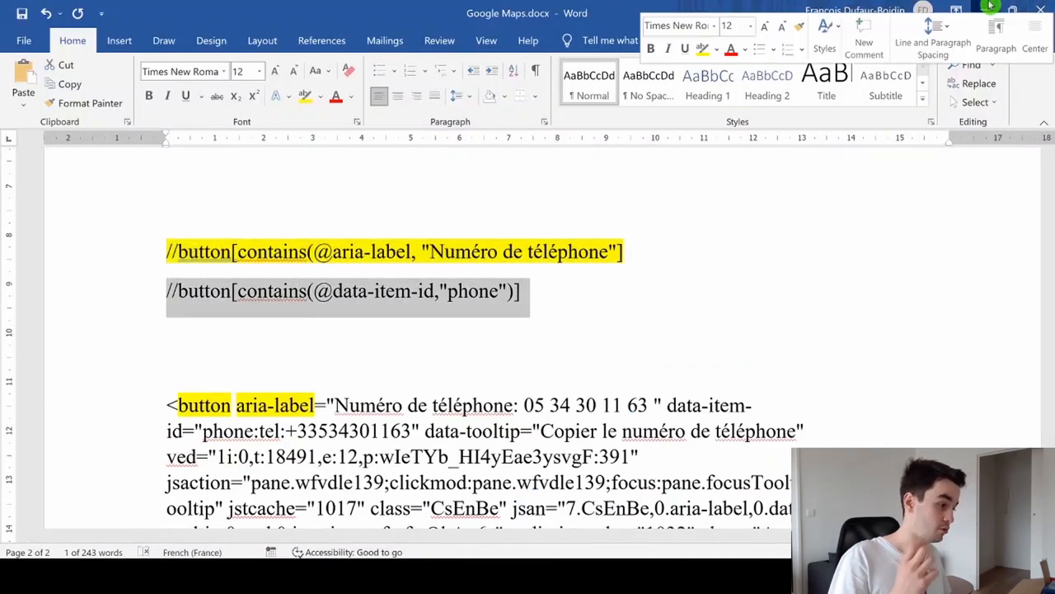
left_click(985, 10)
key("ctrl+v")
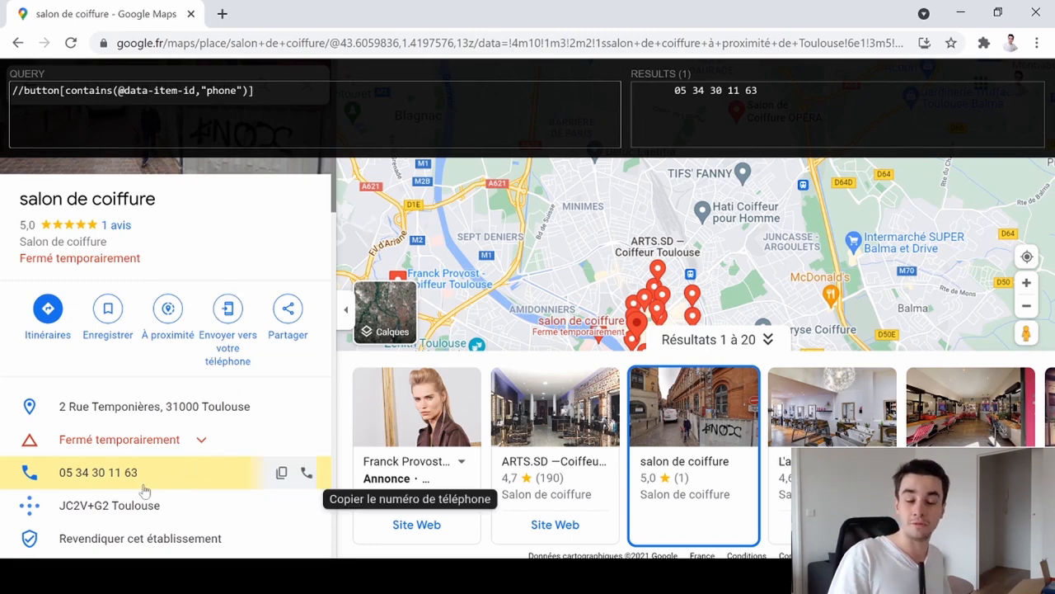
- In Google Maps.docx in Word, add the missing closing parenthesis to the highlighted aria-label XPath and select the corrected line
left_click(536, 576)
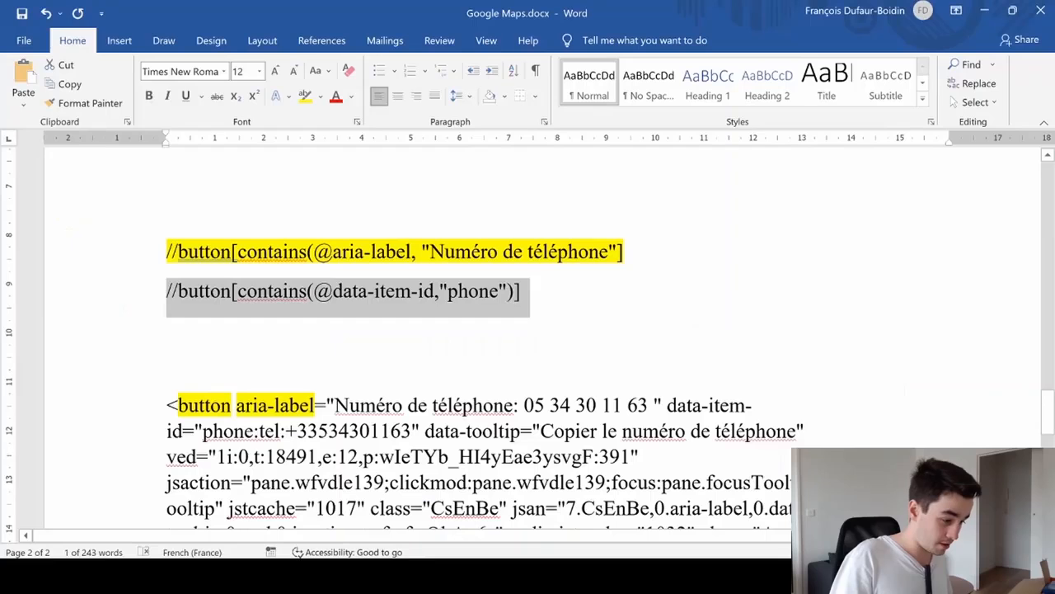
left_click(613, 224)
type(")")
left_click_drag(639, 252, 167, 251)
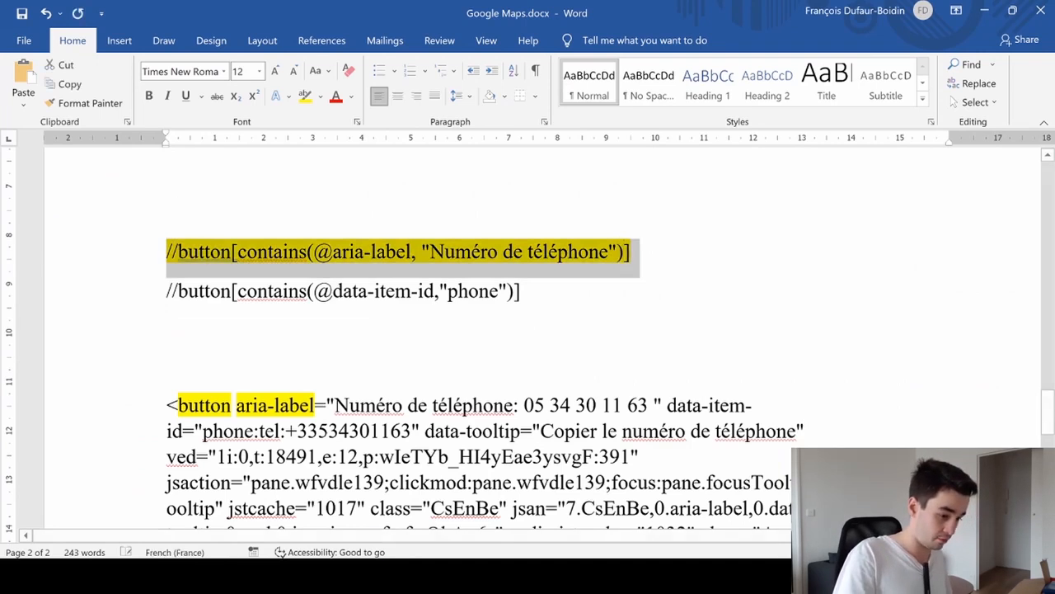
left_click(552, 575)
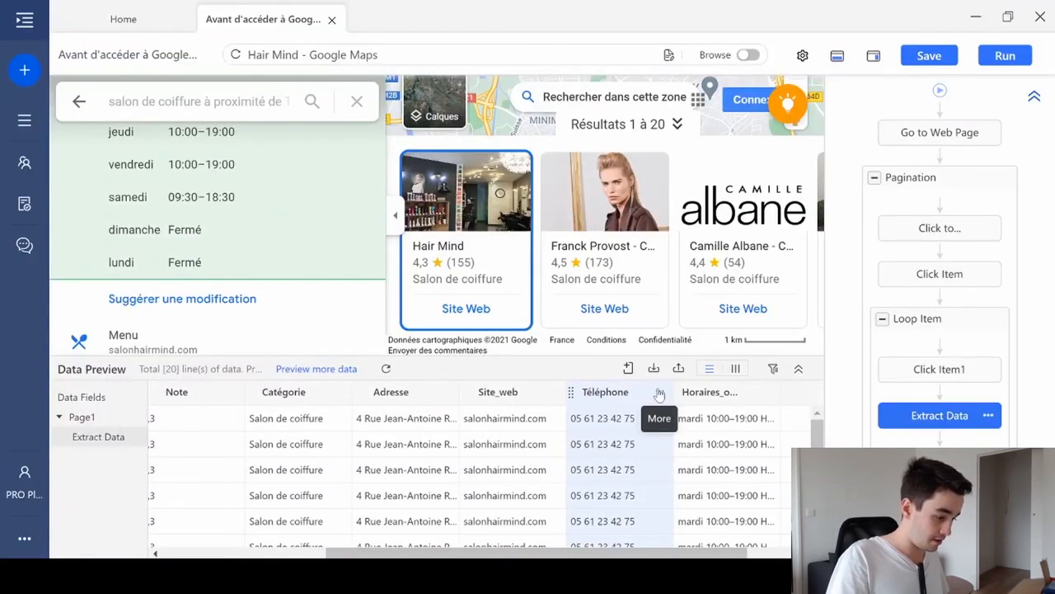
left_click(660, 394)
left_click(554, 490)
left_click(118, 495)
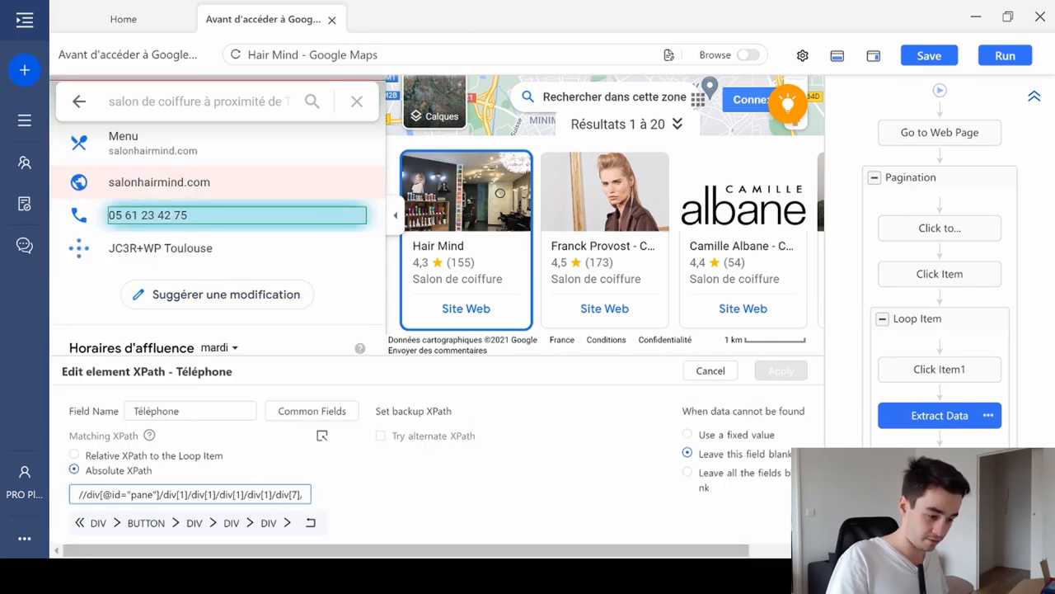
key("ctrl+a")
key("ctrl+v")
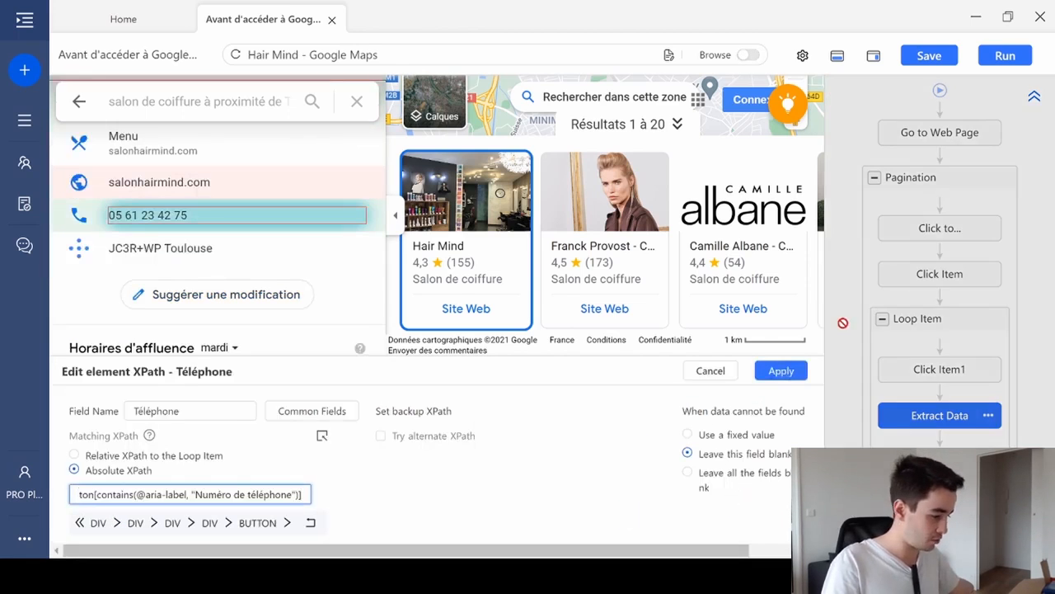
left_click(779, 371)
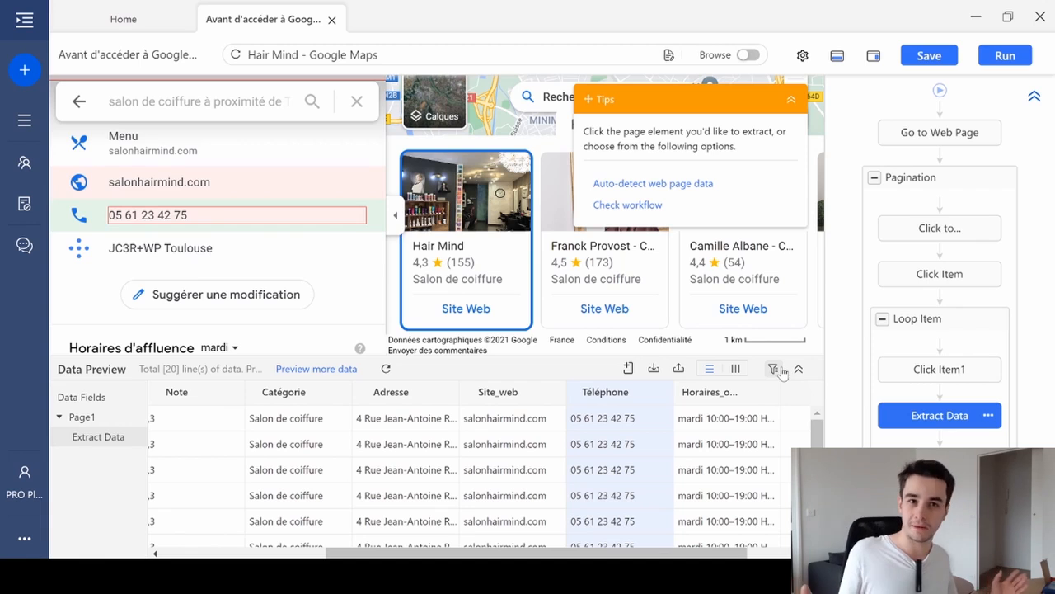
- Select the Retour arrow beside the search text on the Google Maps page and add a Click image action for it
left_click(624, 468)
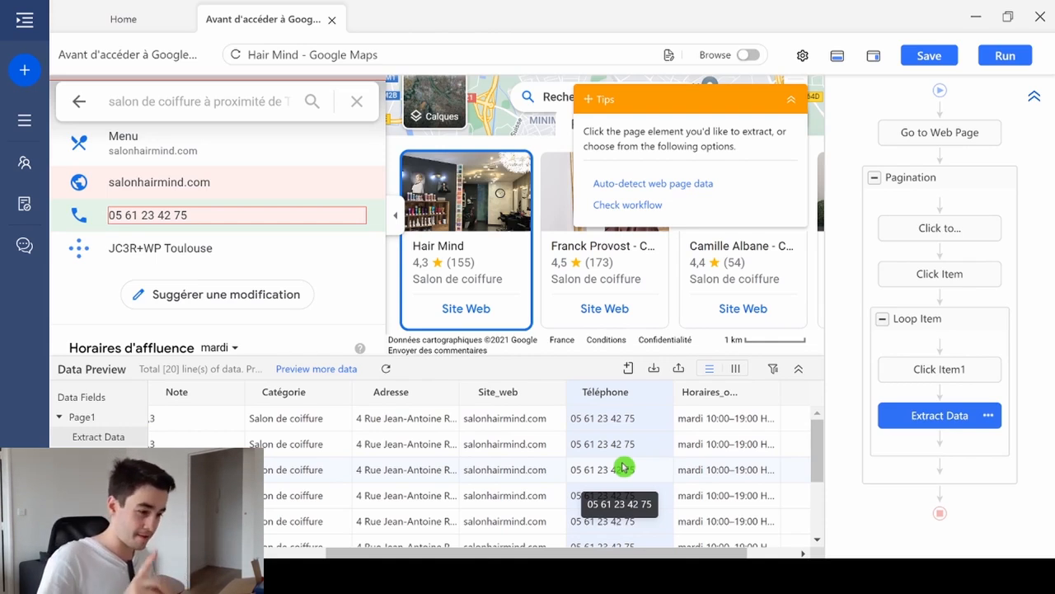
left_click(793, 104)
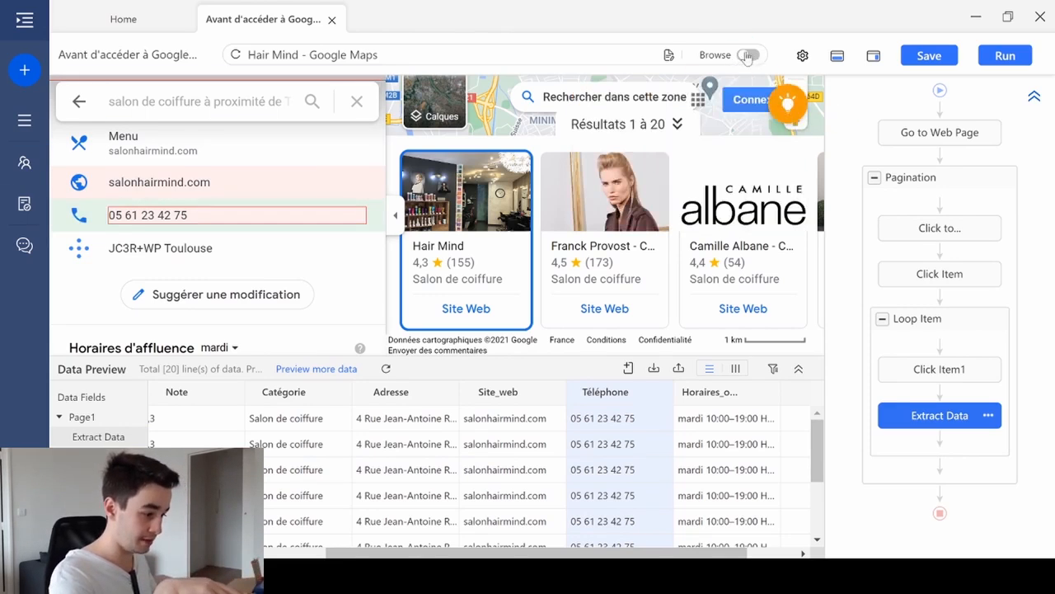
left_click(747, 55)
left_click(746, 55)
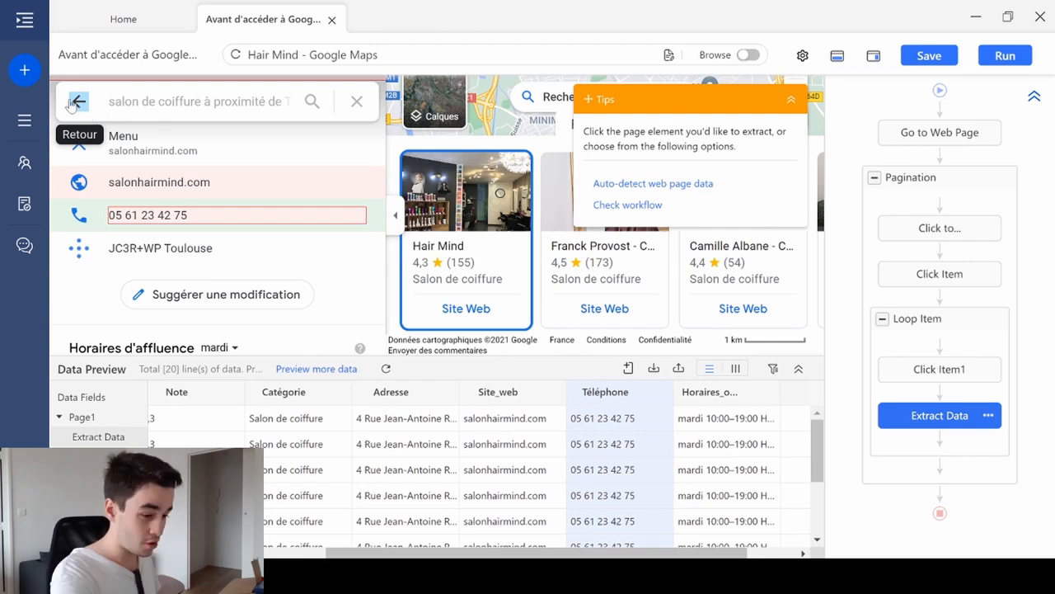
left_click(74, 101)
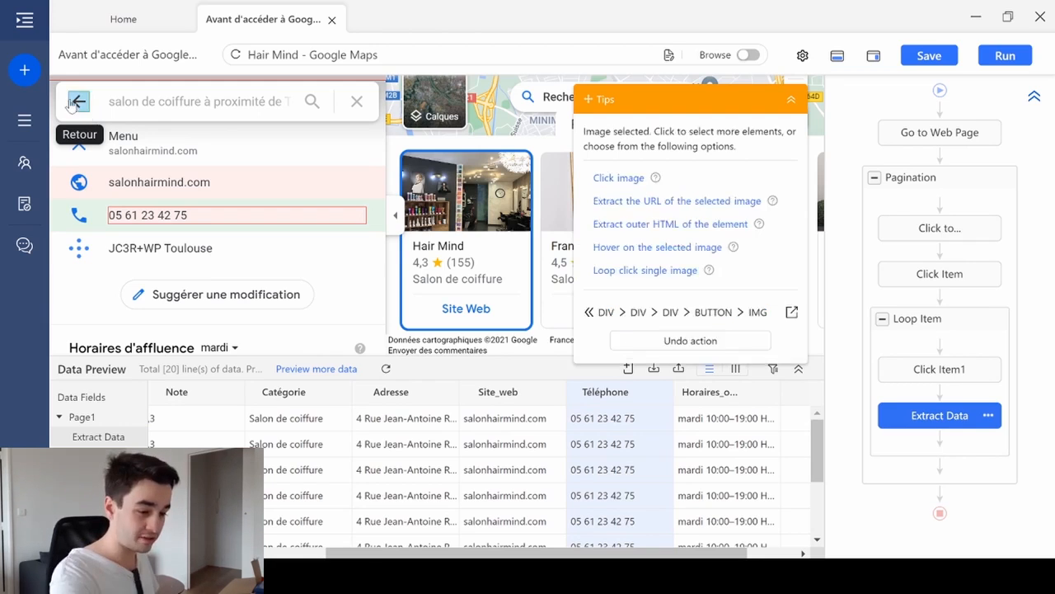
left_click(617, 178)
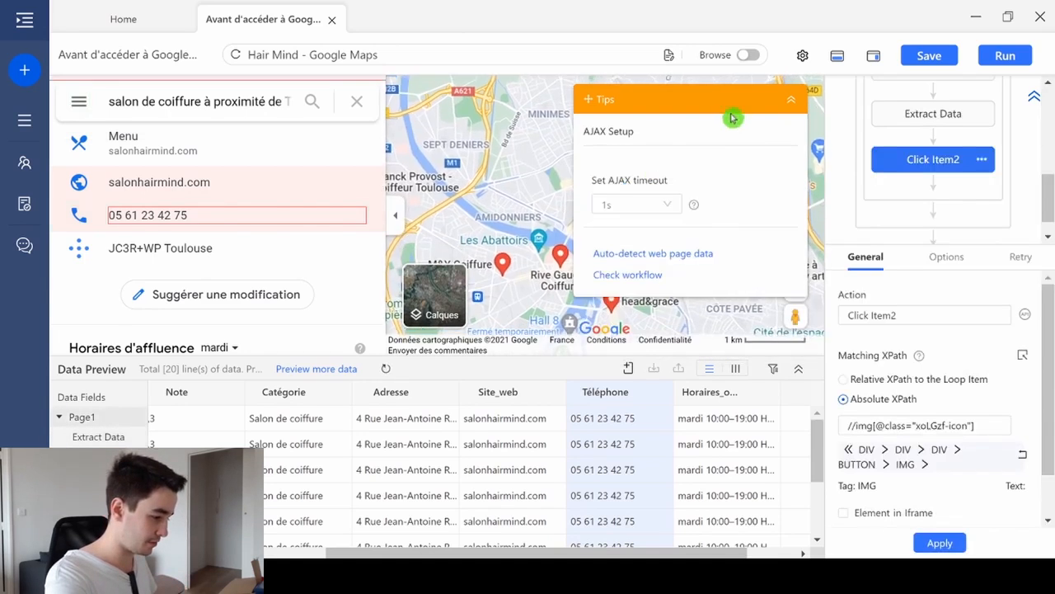
- Set the AJAX timeout of the Click Item2 action to 10s and apply it
left_click(946, 256)
left_click(908, 393)
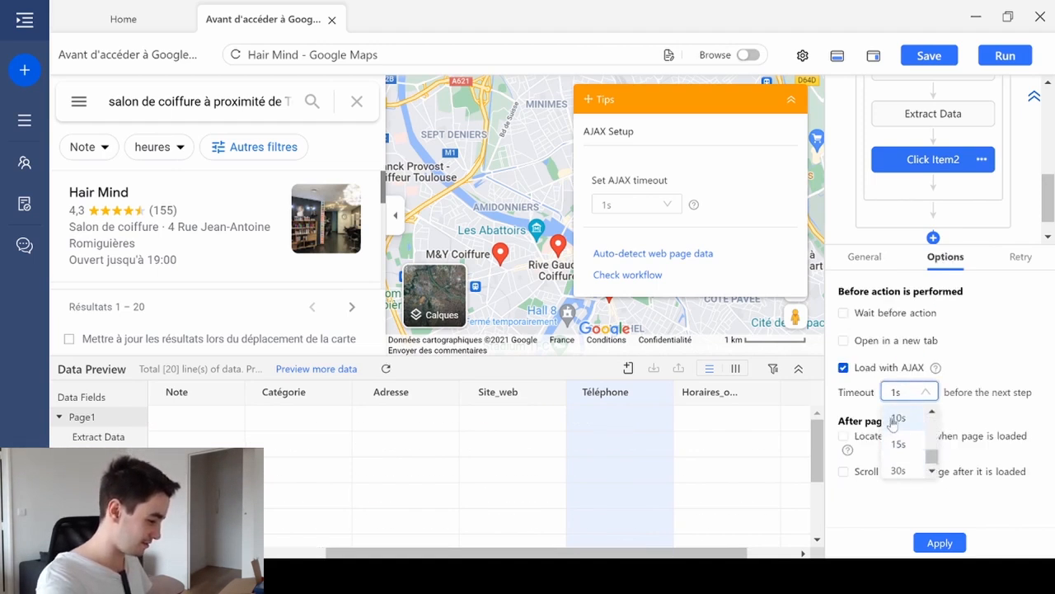
left_click(898, 412)
left_click(940, 542)
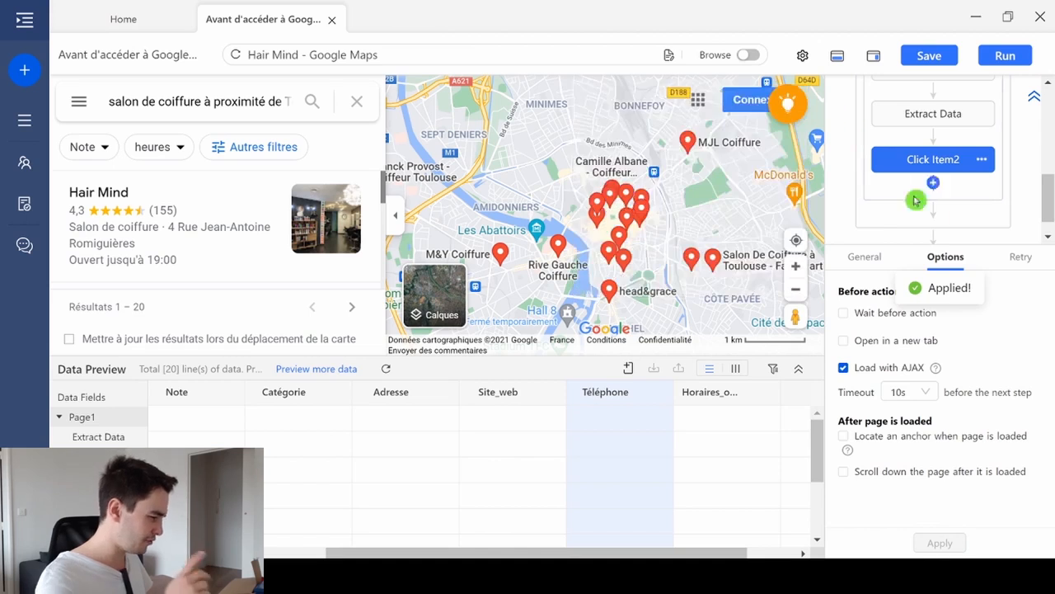
- Move Click Item2 out of the Loop Item to directly below it, and move Click to Paginate to the end of the Pagination loop
left_click_drag(902, 242, 874, 386)
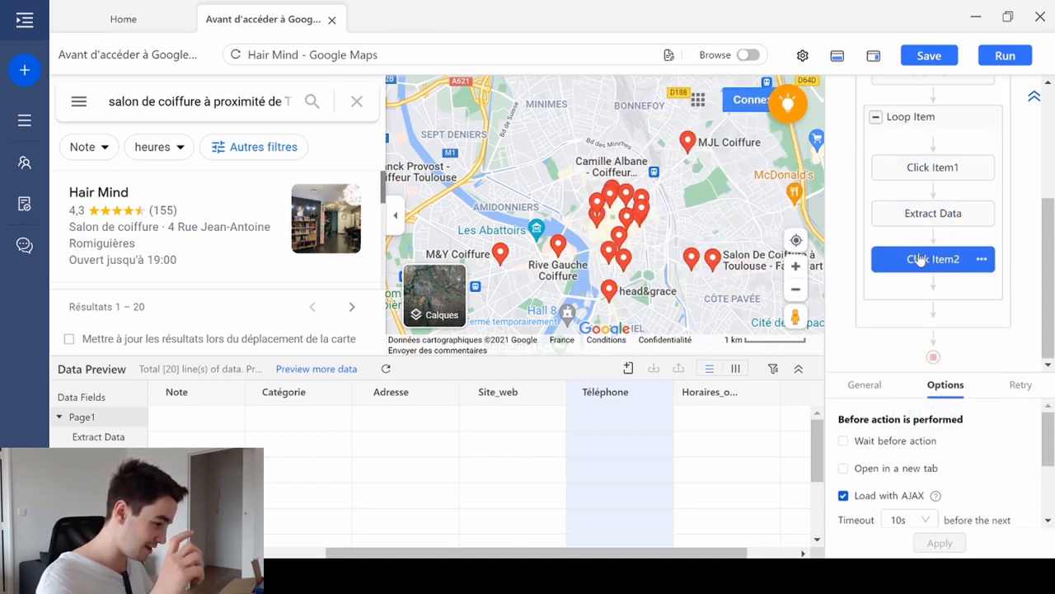
mouse_move(921, 260)
left_mouse_down()
mouse_move(947, 280)
mouse_move(925, 313)
left_mouse_up()
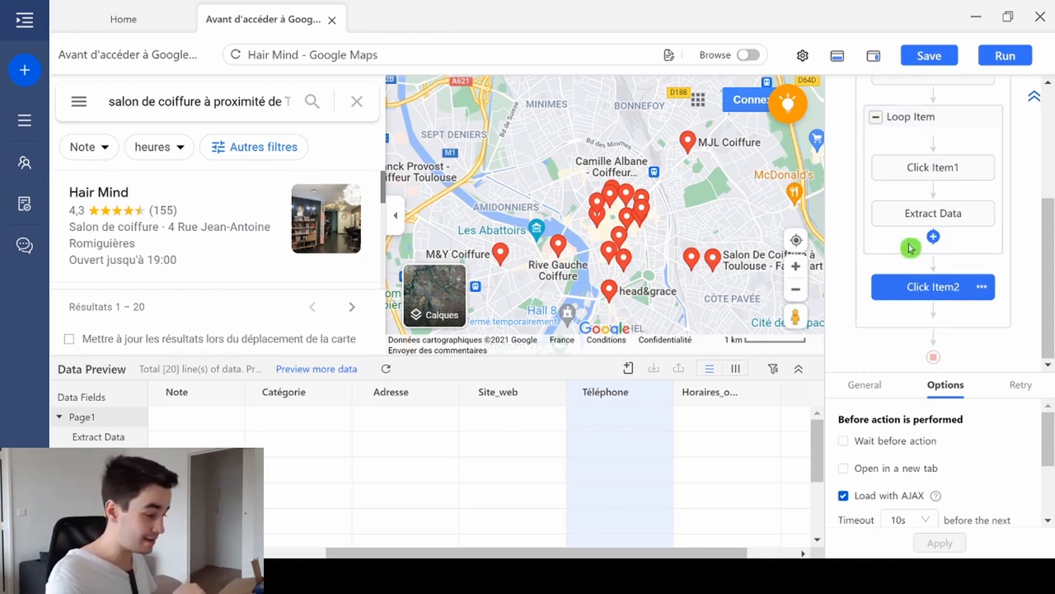
scroll(907, 248, "up", 3)
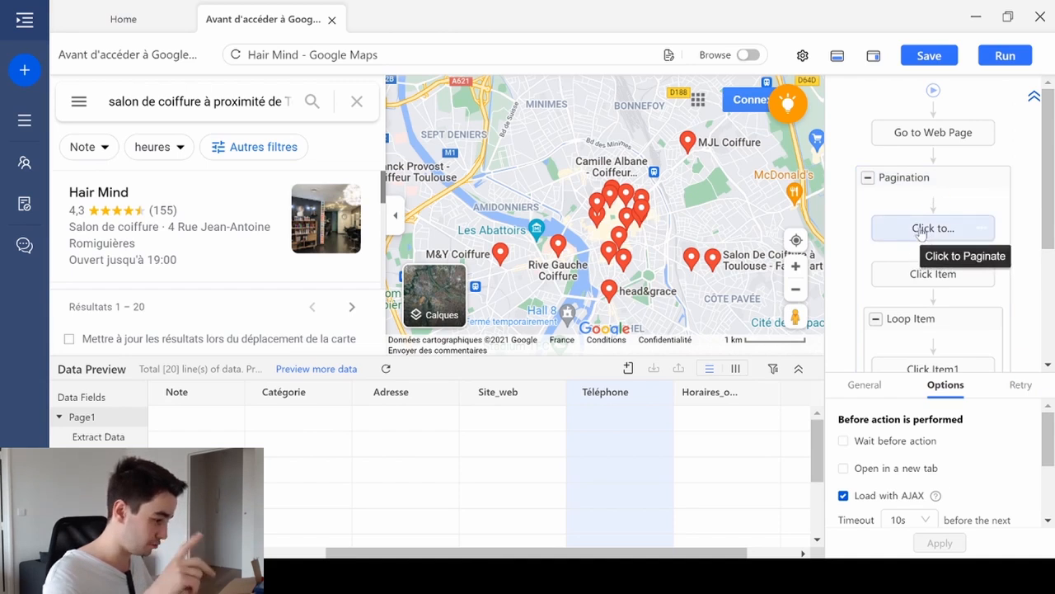
left_click(920, 231)
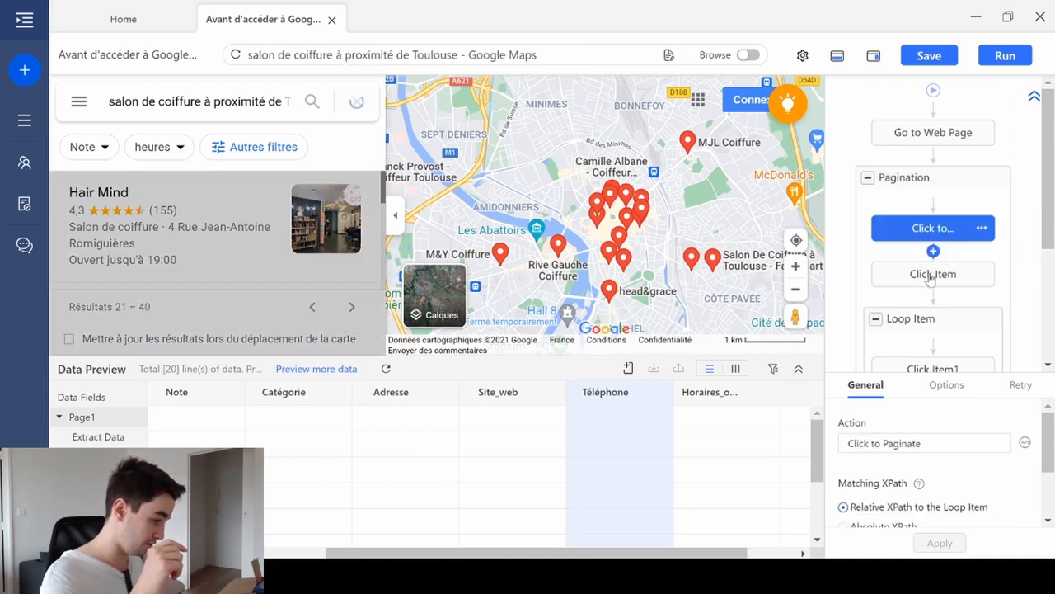
left_click_drag(900, 248, 910, 320)
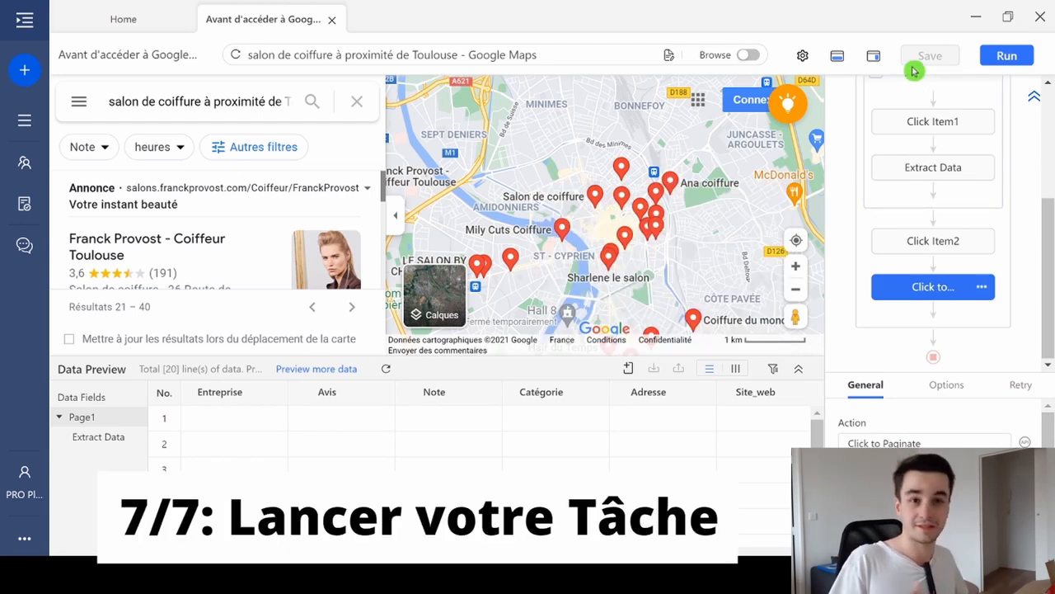
- Run the task on the local device, export the extracted data to Excel and look through the exported rows
left_click(989, 56)
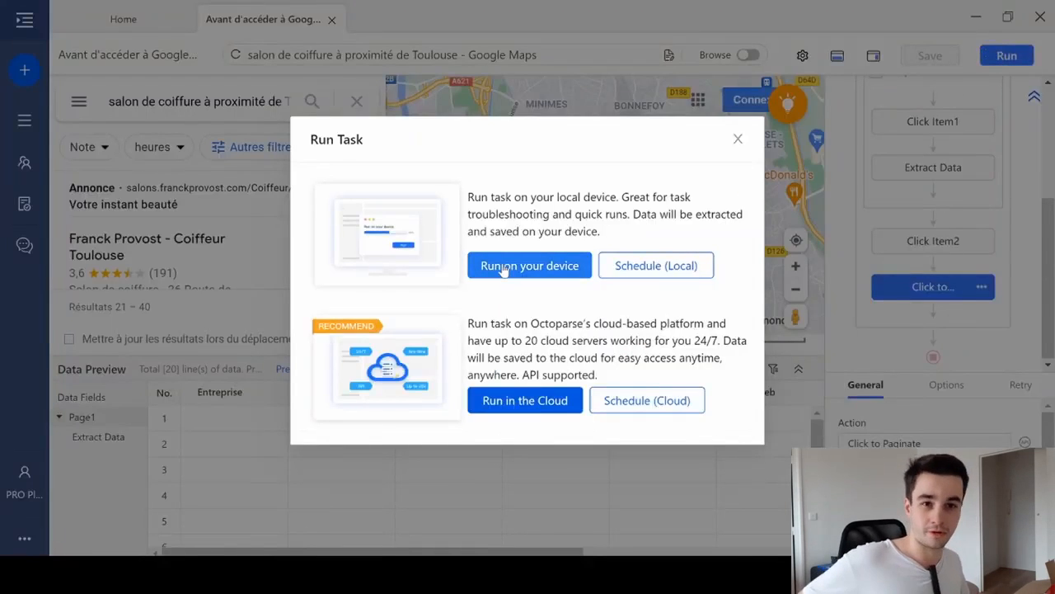
left_click(509, 267)
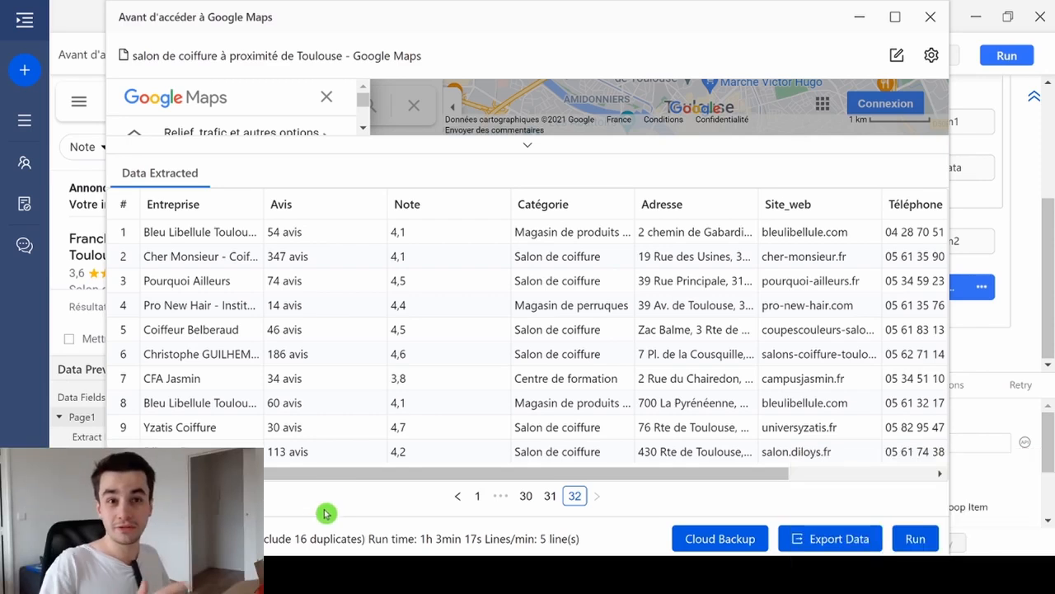
left_click(806, 538)
left_click(648, 334)
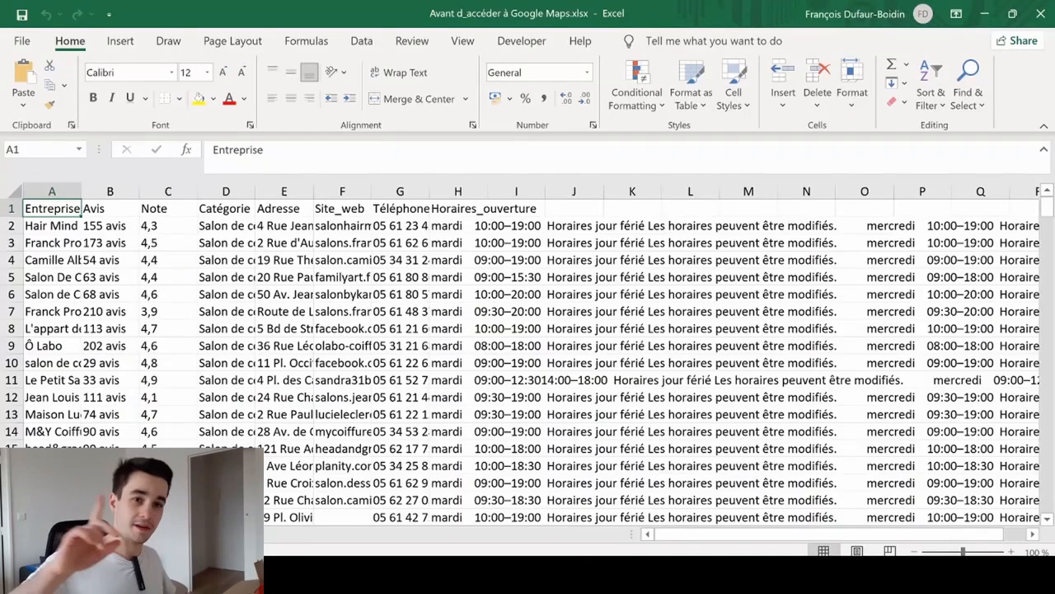
scroll(528, 363, "down", 15)
scroll(528, 363, "down", 19)
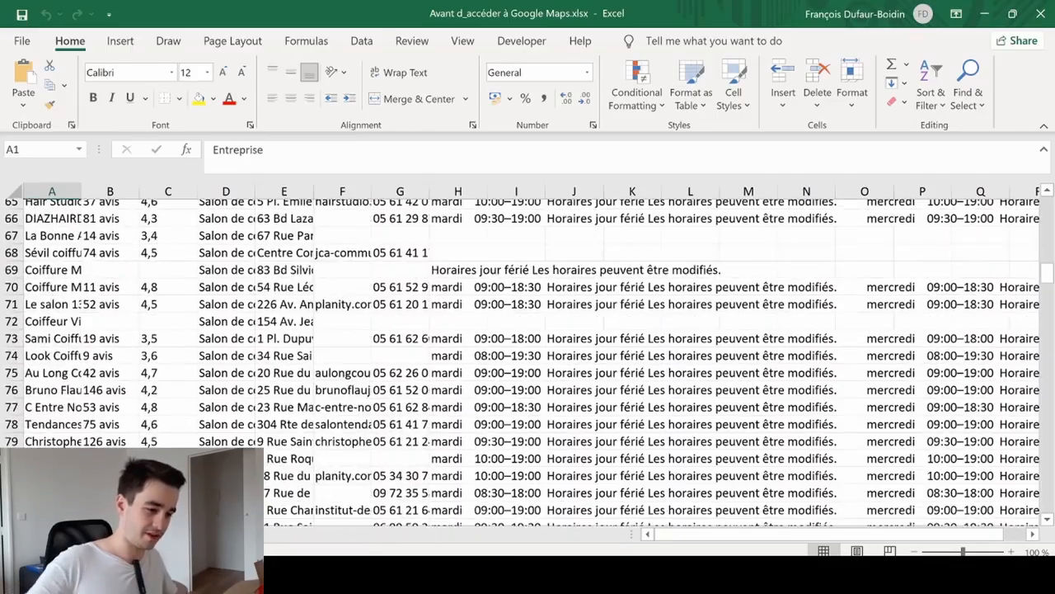